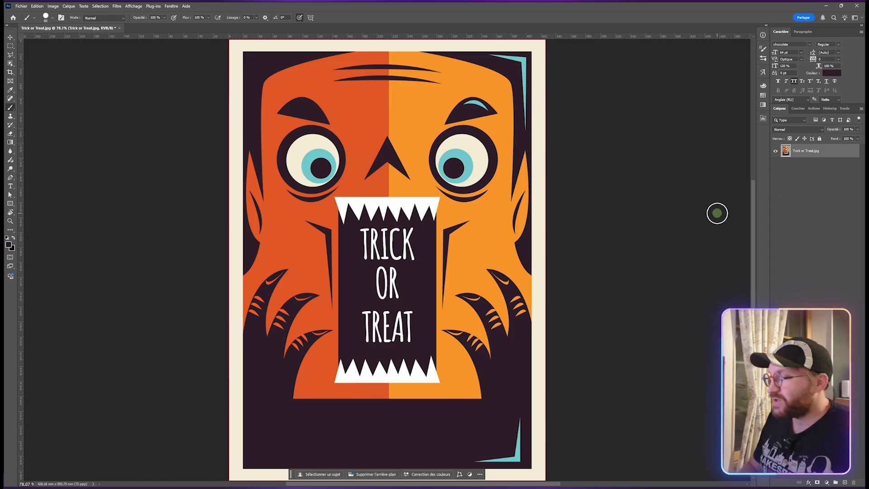
- Duplicate the Trick or Treat image layer
{"action": "key", "text": "ctrl+j"}
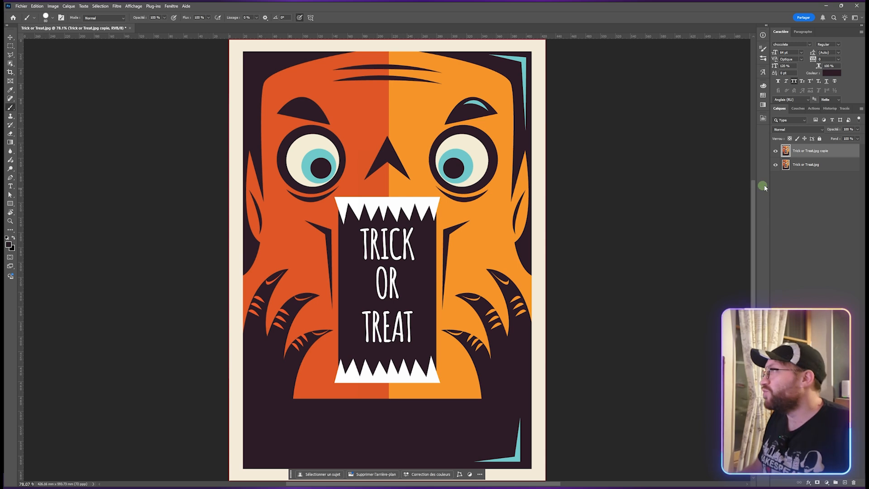
{"action": "right_click", "coordinate": [830, 157]}
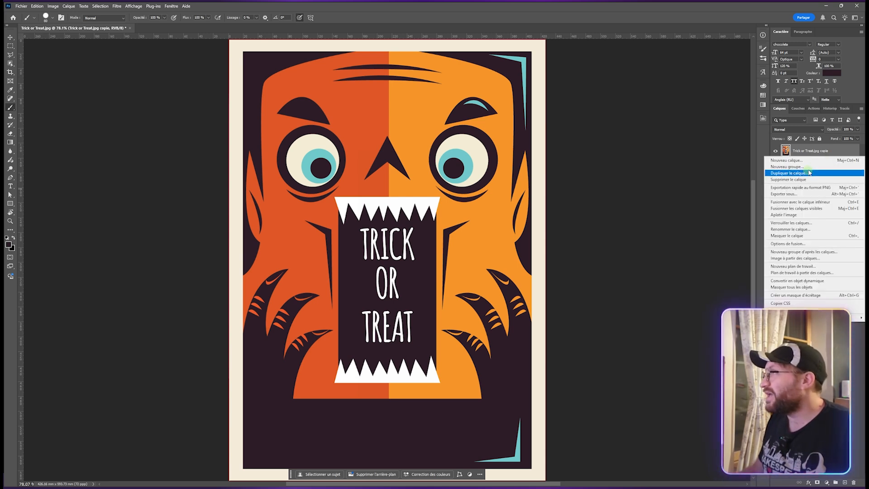
{"action": "left_click", "coordinate": [839, 154]}
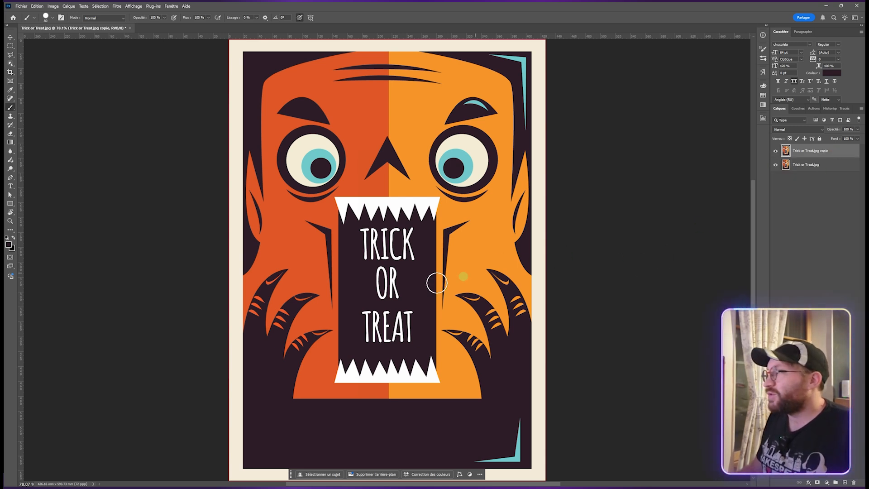
- Paint over the TRICK OR TREAT lettering with the Brush tool
{"action": "left_click", "coordinate": [13, 94]}
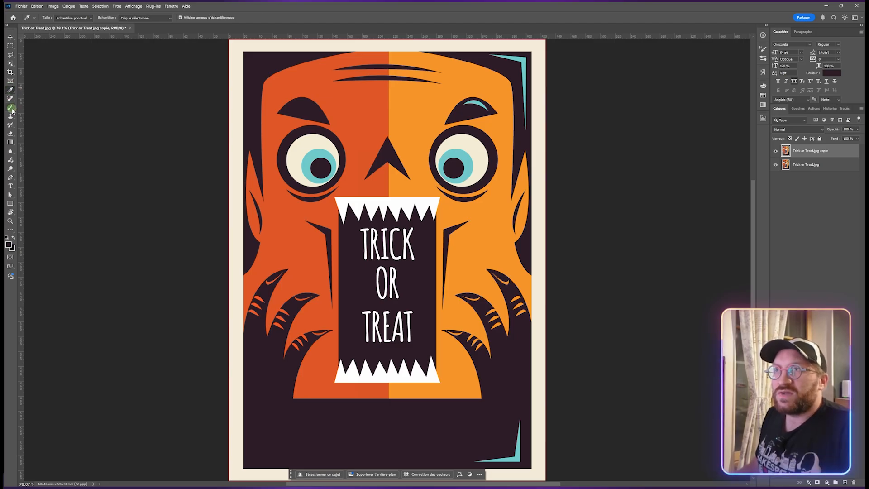
{"action": "left_click", "coordinate": [11, 108]}
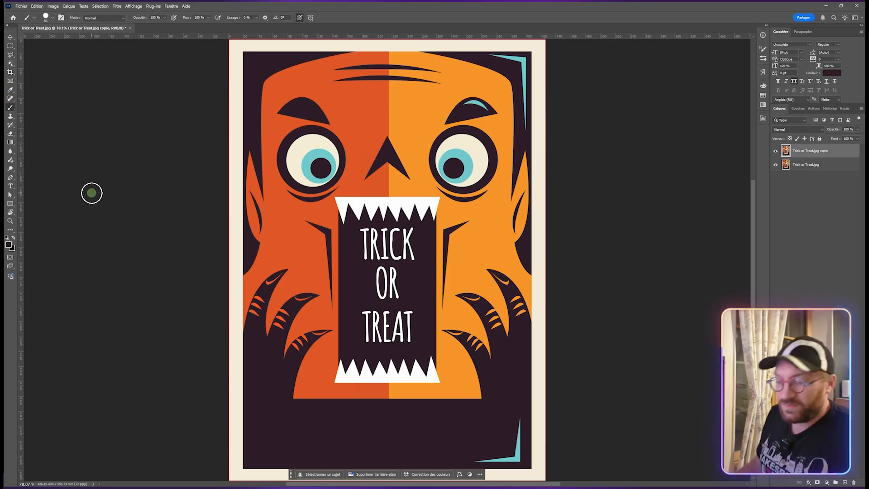
{"action": "mouse_move", "coordinate": [360, 237]}
{"action": "left_mouse_down"}
{"action": "mouse_move", "coordinate": [412, 235]}
{"action": "mouse_move", "coordinate": [408, 247]}
{"action": "mouse_move", "coordinate": [362, 247]}
{"action": "mouse_move", "coordinate": [417, 259]}
{"action": "mouse_move", "coordinate": [374, 268]}
{"action": "mouse_move", "coordinate": [402, 285]}
{"action": "mouse_move", "coordinate": [364, 308]}
{"action": "mouse_move", "coordinate": [410, 315]}
{"action": "mouse_move", "coordinate": [405, 326]}
{"action": "mouse_move", "coordinate": [363, 326]}
{"action": "mouse_move", "coordinate": [373, 337]}
{"action": "mouse_move", "coordinate": [398, 338]}
{"action": "left_mouse_up"}
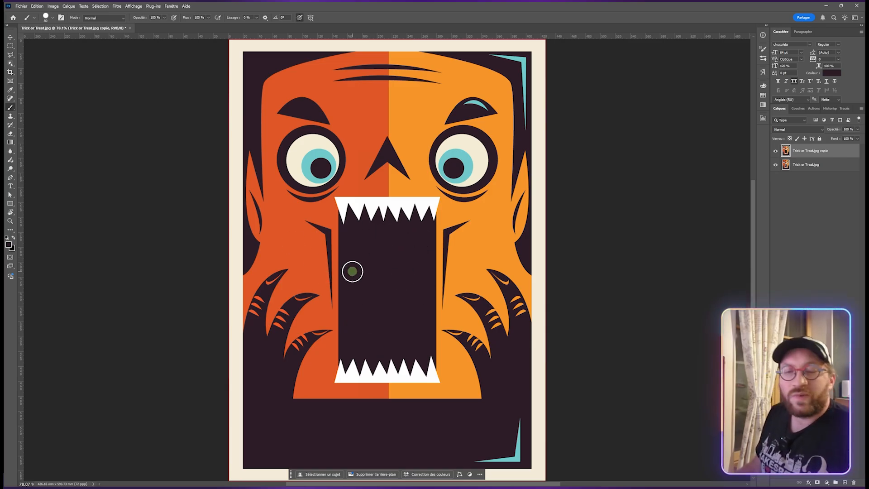
{"action": "left_click", "coordinate": [388, 278]}
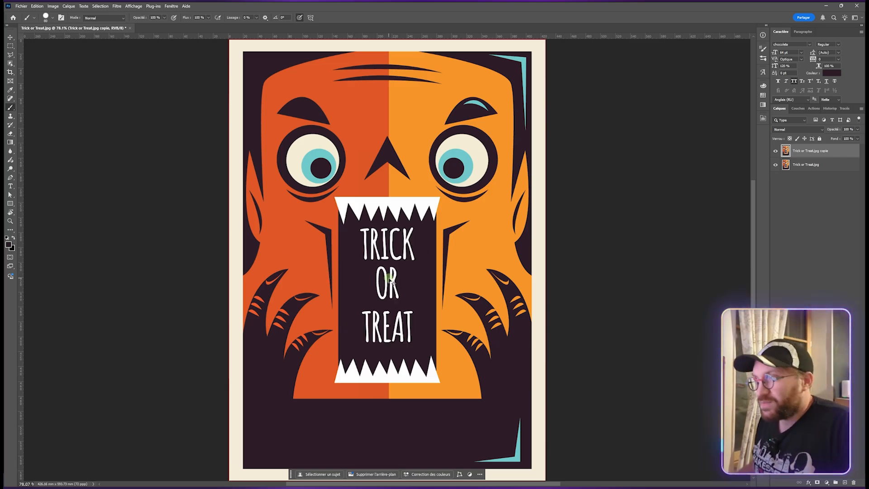
- Select the TRICK OR TREAT lettering with the Object Selection tool
{"action": "left_click", "coordinate": [10, 64]}
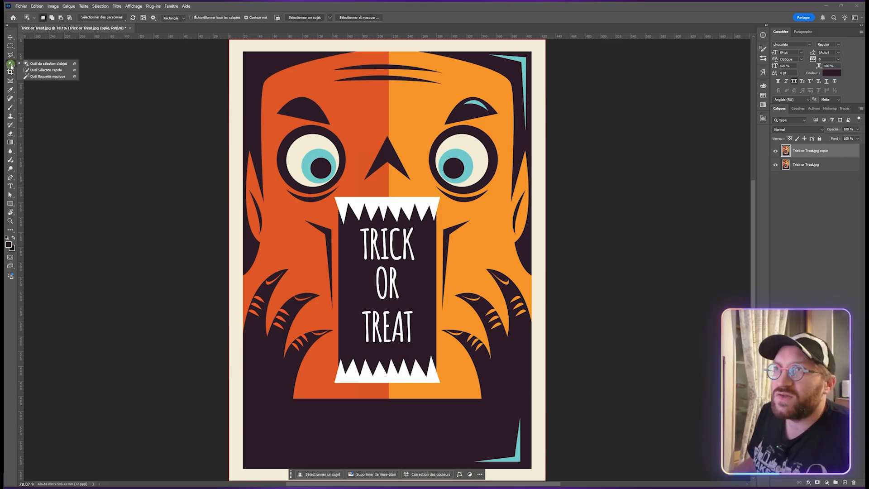
{"action": "left_click", "coordinate": [48, 64]}
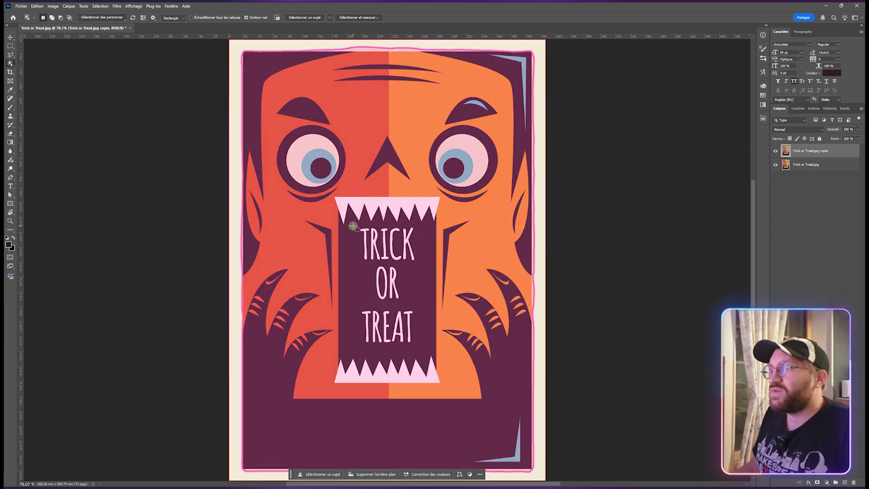
{"action": "left_click_drag", "start_coordinate": [353, 226], "coordinate": [420, 348]}
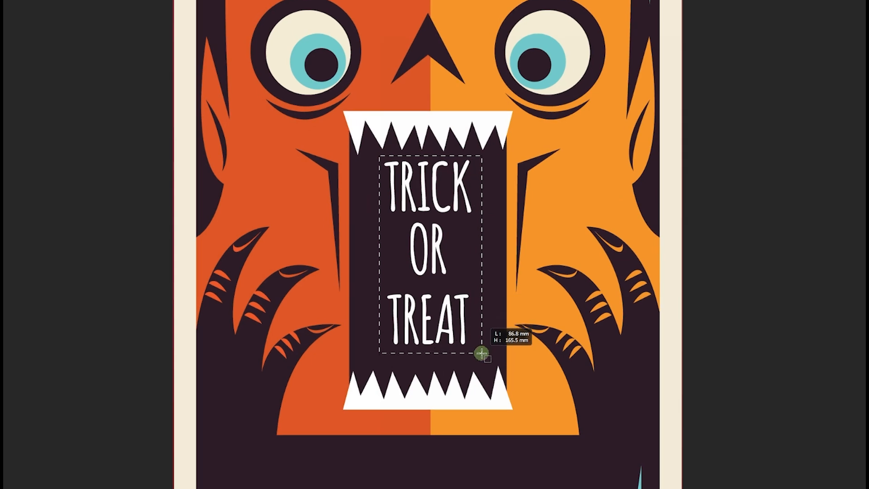
{"action": "left_click_drag", "start_coordinate": [481, 352], "coordinate": [480, 353]}
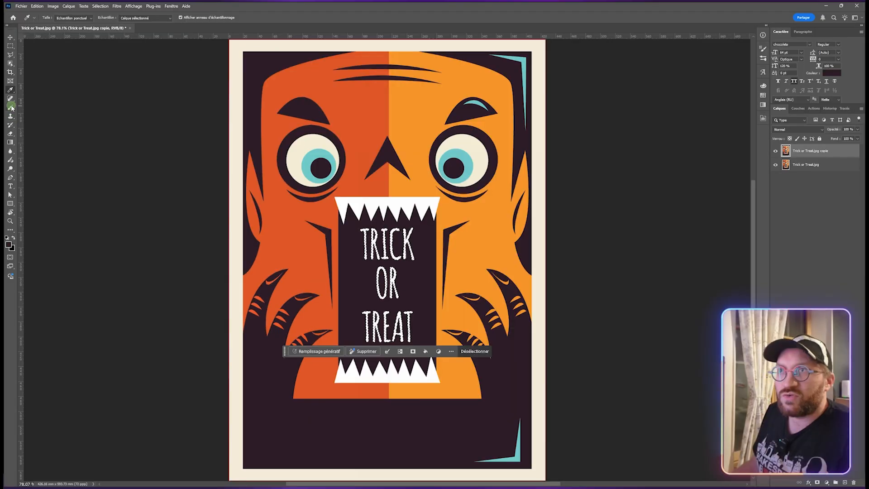
- Brush over the selected lettering and deselect, and undo both actions
{"action": "left_click", "coordinate": [10, 107]}
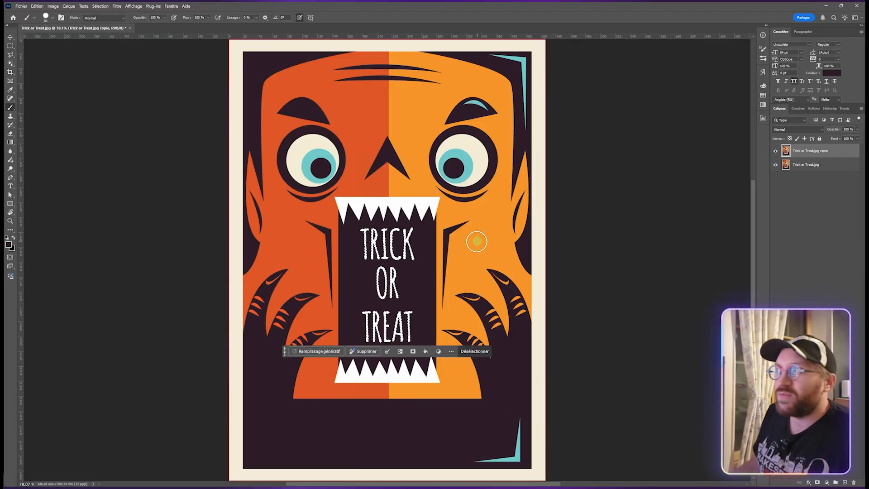
{"action": "mouse_move", "coordinate": [425, 232]}
{"action": "left_mouse_down"}
{"action": "mouse_move", "coordinate": [354, 232]}
{"action": "mouse_move", "coordinate": [456, 231]}
{"action": "mouse_move", "coordinate": [381, 246]}
{"action": "mouse_move", "coordinate": [430, 256]}
{"action": "mouse_move", "coordinate": [401, 263]}
{"action": "mouse_move", "coordinate": [423, 274]}
{"action": "mouse_move", "coordinate": [369, 299]}
{"action": "mouse_move", "coordinate": [391, 298]}
{"action": "mouse_move", "coordinate": [427, 317]}
{"action": "mouse_move", "coordinate": [339, 351]}
{"action": "mouse_move", "coordinate": [420, 335]}
{"action": "left_mouse_up"}
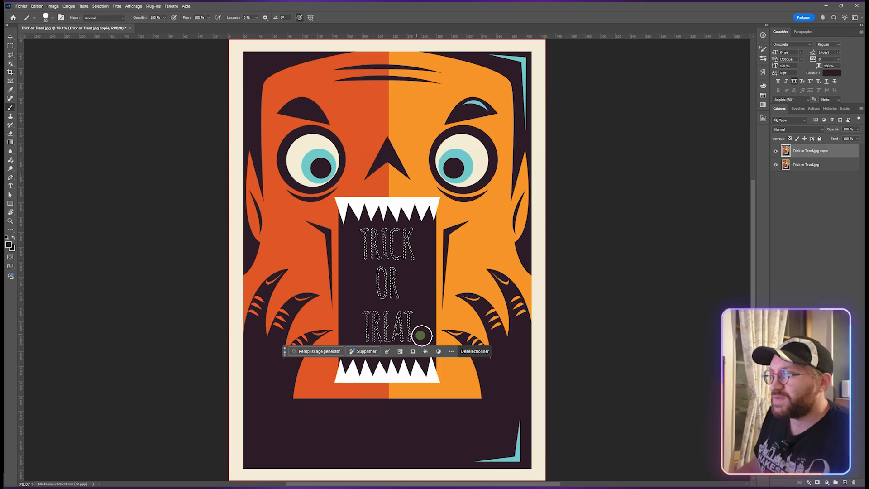
{"action": "left_click", "coordinate": [469, 352]}
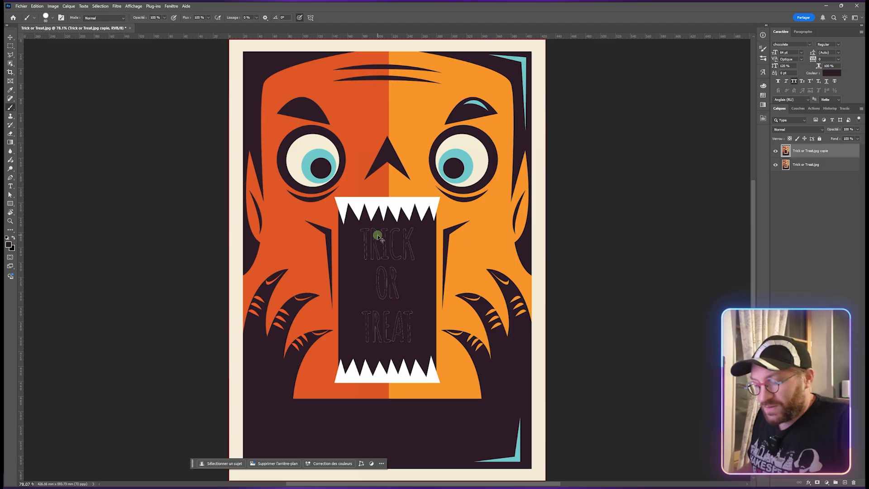
{"action": "key", "text": "ctrl+z"}
{"action": "key", "text": "ctrl+z"}
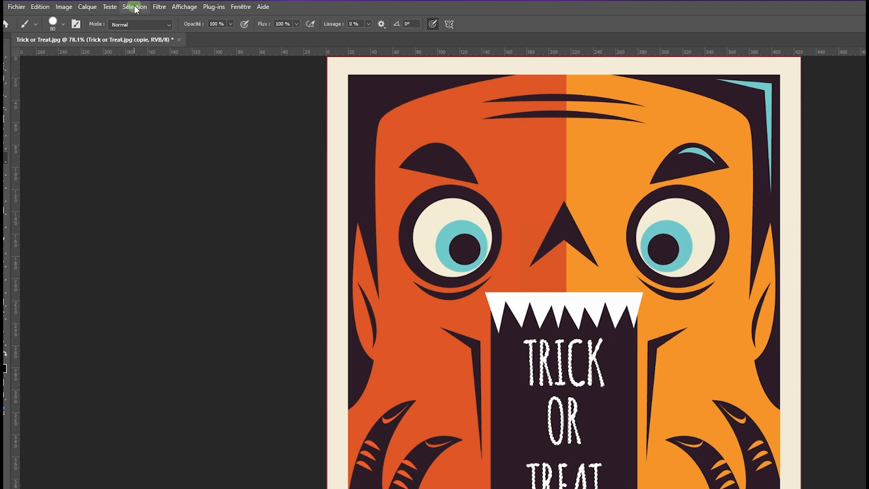
- Expand the lettering selection by 3 pixels
{"action": "left_click", "coordinate": [135, 7]}
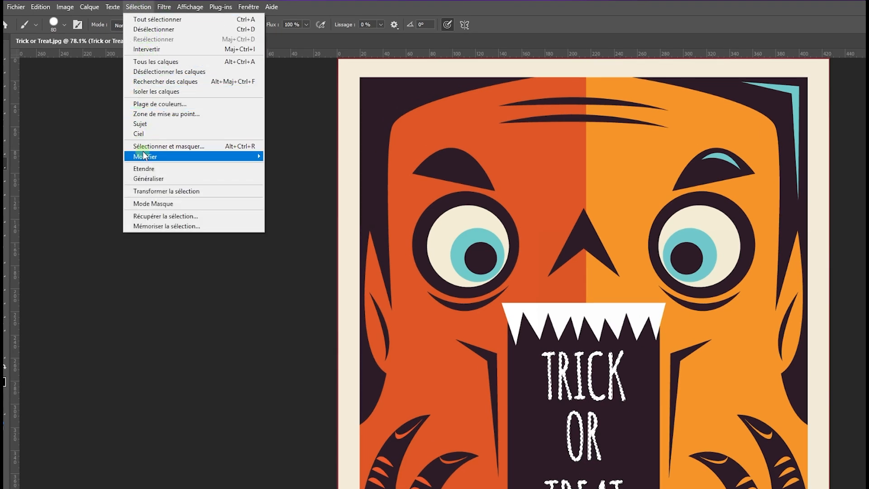
{"action": "left_click", "coordinate": [229, 158]}
{"action": "left_click", "coordinate": [292, 177]}
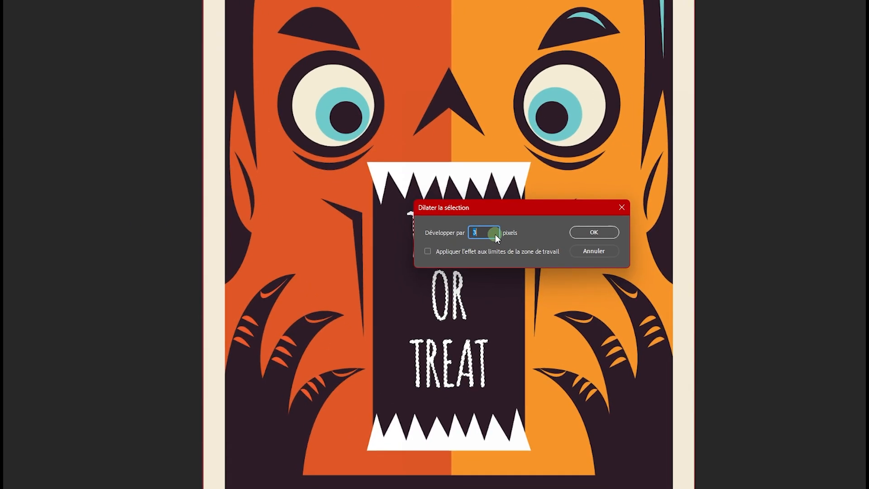
{"action": "left_click", "coordinate": [609, 372]}
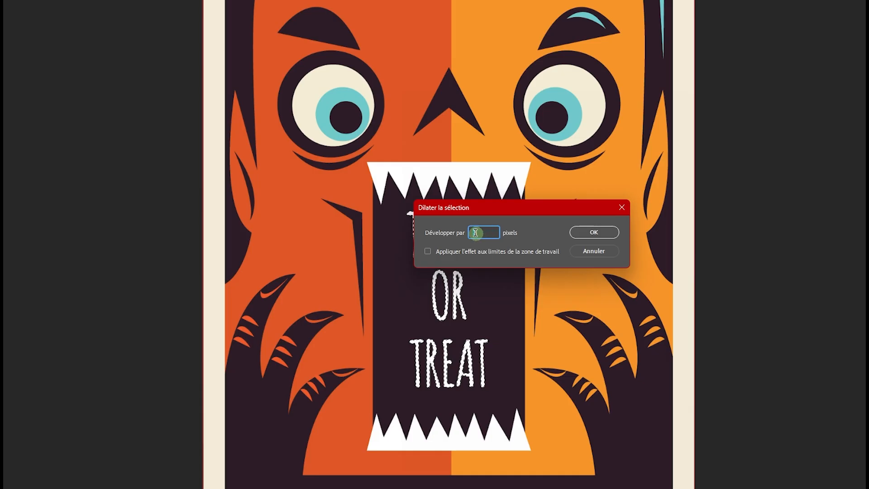
{"action": "type", "text": "3"}
{"action": "left_click", "coordinate": [579, 232]}
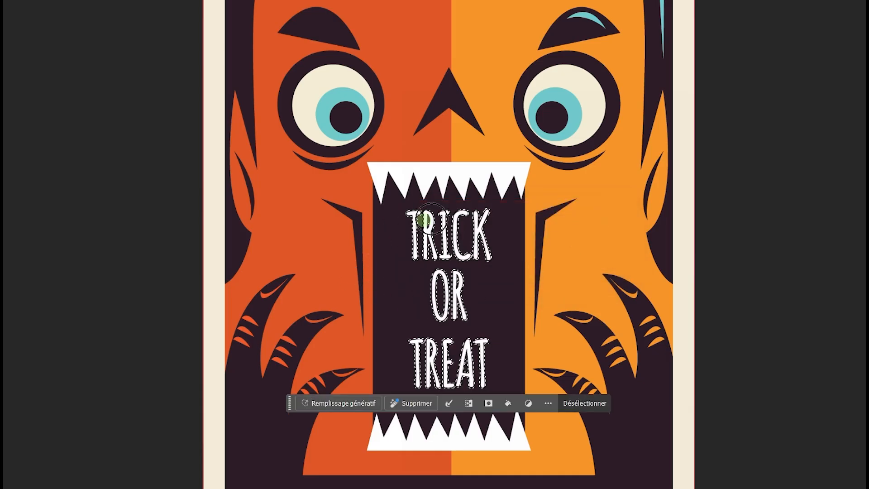
- Brush over the expanded selection and deselect, and undo these strokes
{"action": "mouse_move", "coordinate": [389, 213]}
{"action": "left_mouse_down"}
{"action": "mouse_move", "coordinate": [483, 228]}
{"action": "mouse_move", "coordinate": [369, 274]}
{"action": "mouse_move", "coordinate": [587, 253]}
{"action": "mouse_move", "coordinate": [497, 226]}
{"action": "mouse_move", "coordinate": [283, 265]}
{"action": "mouse_move", "coordinate": [121, 263]}
{"action": "left_mouse_up"}
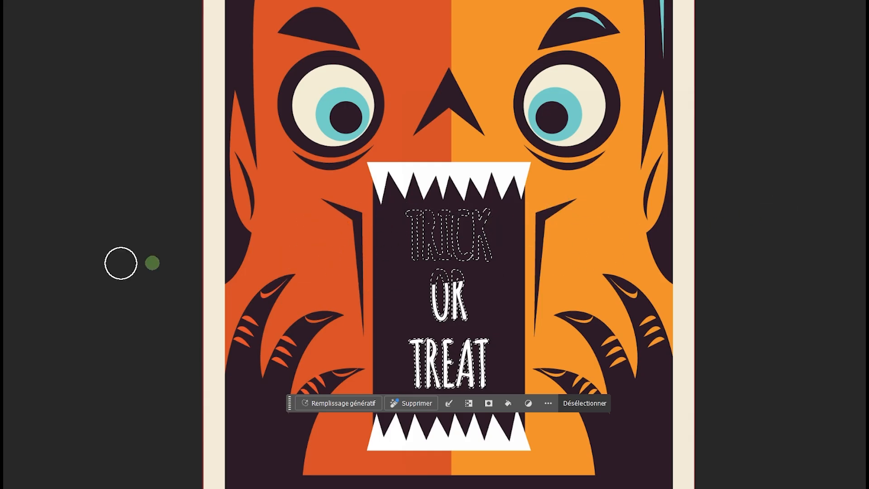
{"action": "left_click_drag", "start_coordinate": [380, 266], "coordinate": [535, 284]}
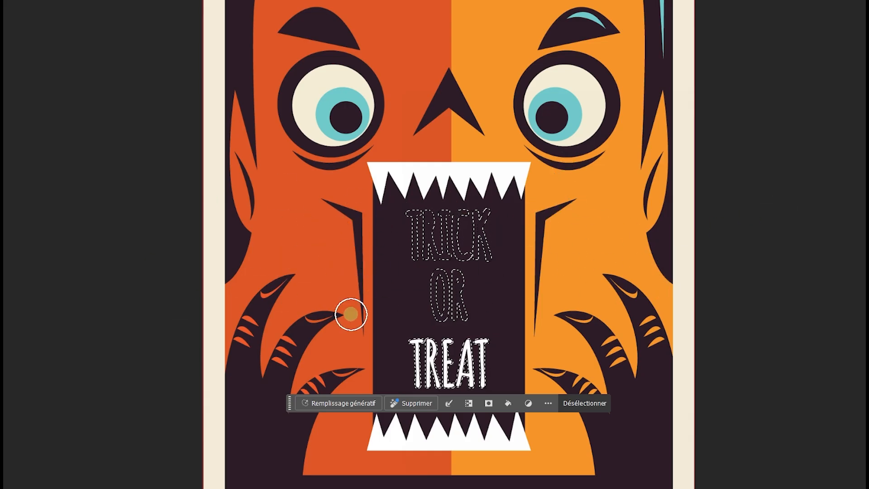
{"action": "mouse_move", "coordinate": [555, 339]}
{"action": "left_mouse_down"}
{"action": "mouse_move", "coordinate": [611, 347]}
{"action": "mouse_move", "coordinate": [394, 393]}
{"action": "left_mouse_up"}
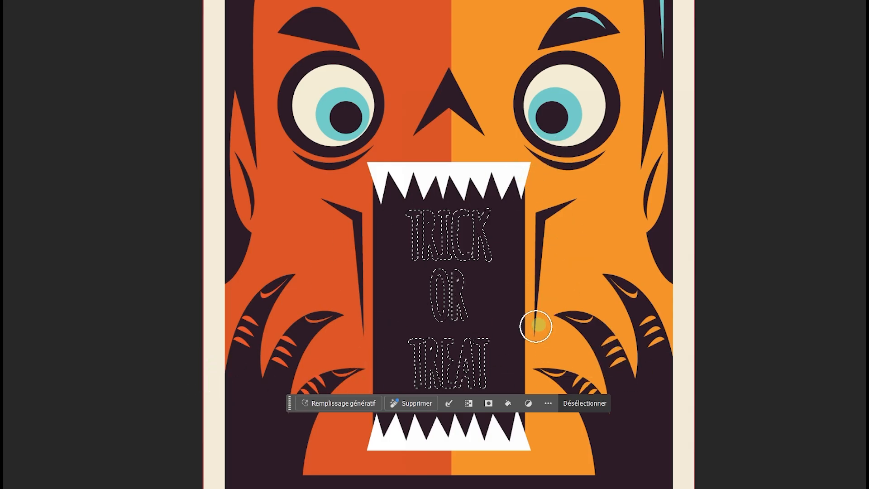
{"action": "left_click", "coordinate": [577, 409]}
{"action": "key", "text": "ctrl+z"}
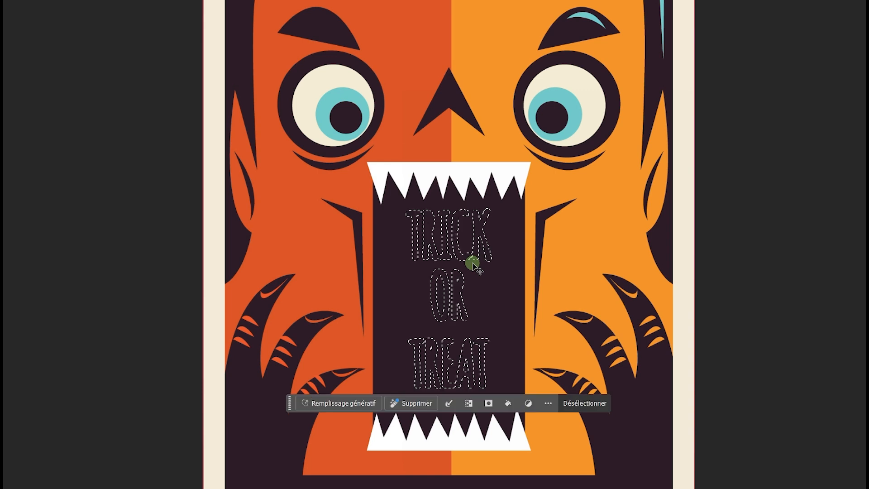
{"action": "key", "text": "ctrl+z"}
{"action": "key", "text": "ctrl+z"}
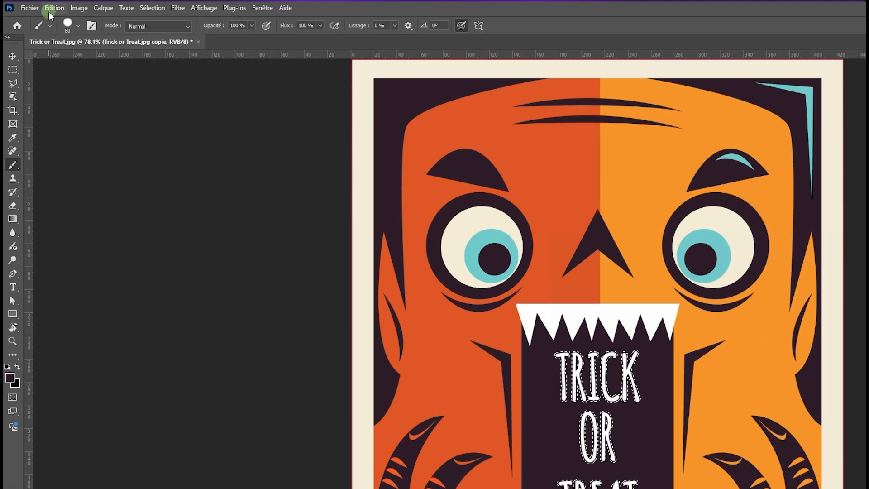
- Fill the expanded selection with the foreground colour at 100% opacity and deselect
{"action": "left_click", "coordinate": [63, 8]}
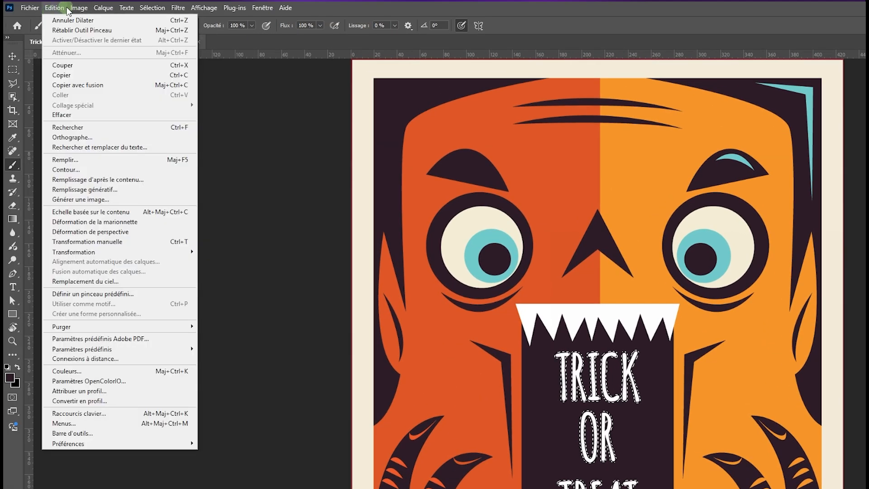
{"action": "left_click", "coordinate": [72, 159]}
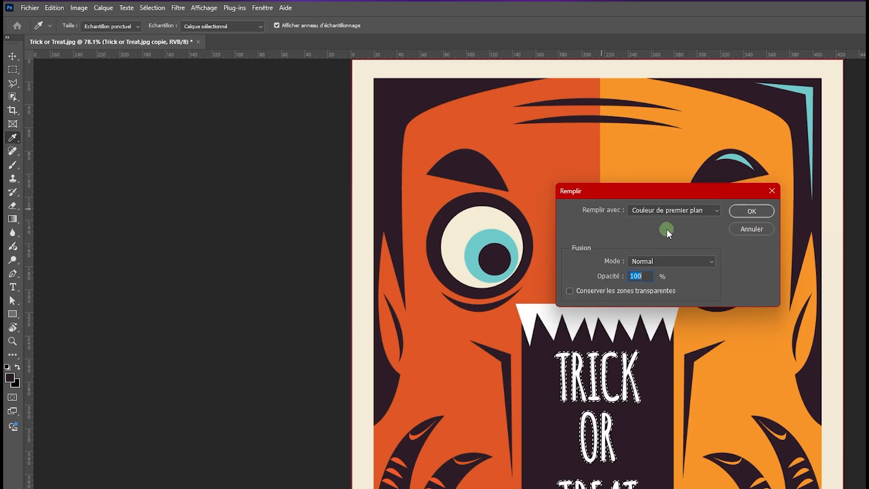
{"action": "left_click", "coordinate": [688, 211]}
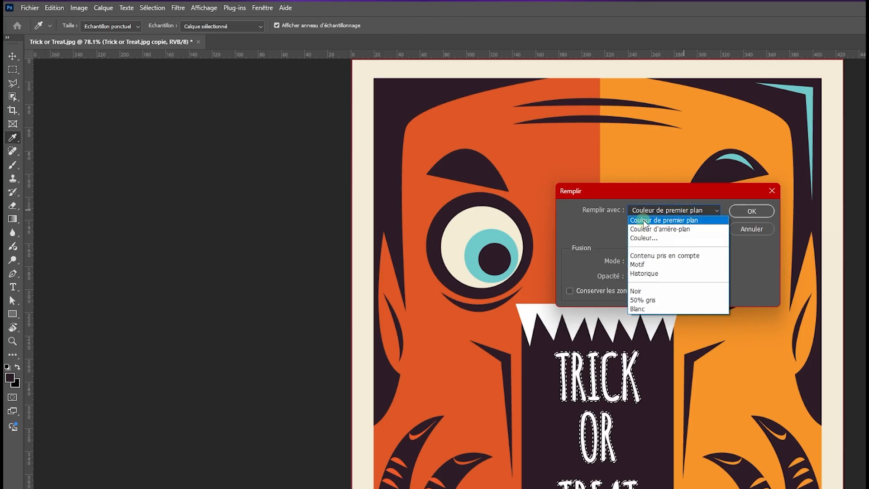
{"action": "left_click", "coordinate": [712, 212]}
{"action": "left_click", "coordinate": [742, 211]}
{"action": "key", "text": "b"}
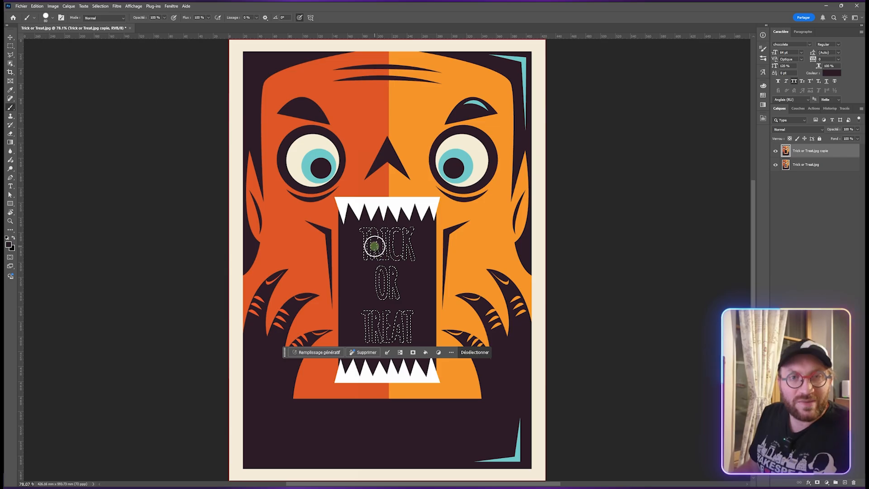
{"action": "left_click", "coordinate": [470, 353]}
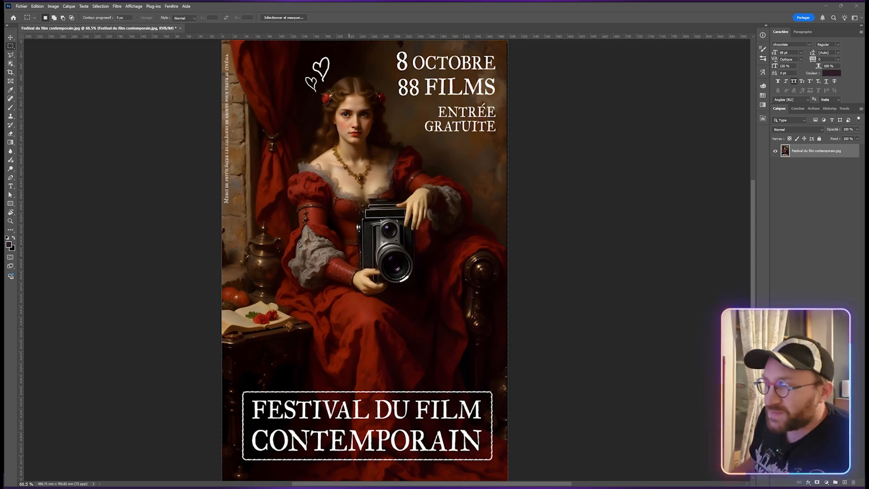
- Duplicate the Festival du film contemporain layer and marquee-select the title frame at the bottom of the poster
{"action": "left_click", "coordinate": [234, 471]}
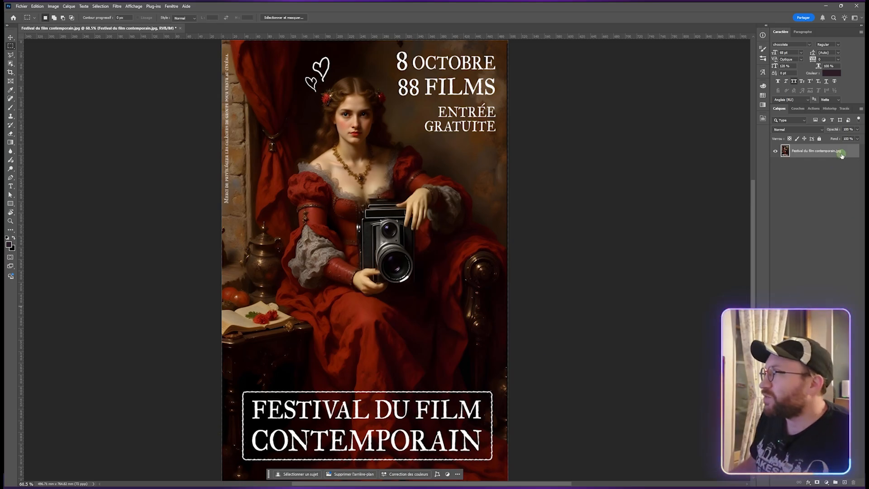
{"action": "key", "text": "ctrl+j"}
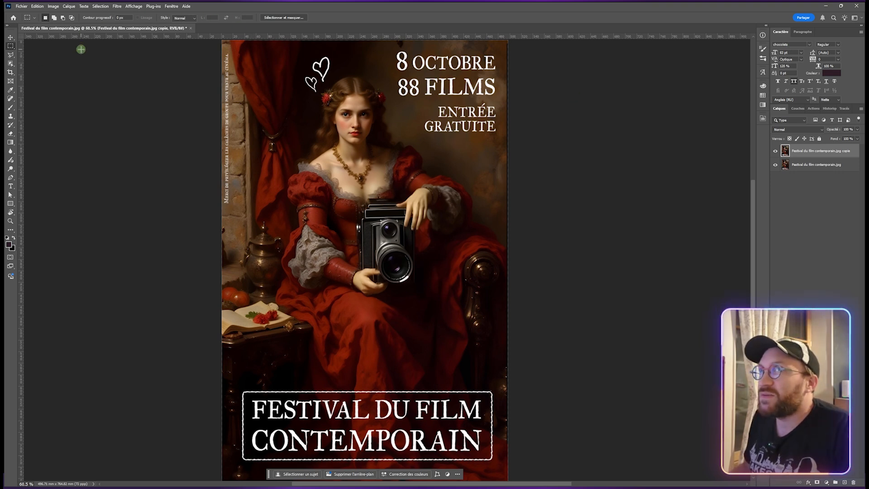
{"action": "left_click_drag", "start_coordinate": [235, 386], "coordinate": [497, 467]}
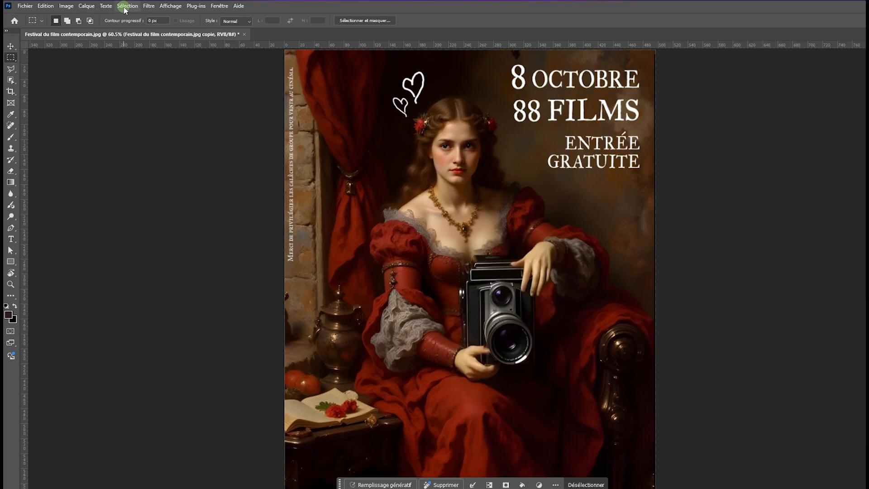
- Select the light-toned title lettering with Color Range set to Tons clairs, tolerance 45 and range 190
{"action": "left_click", "coordinate": [99, 6]}
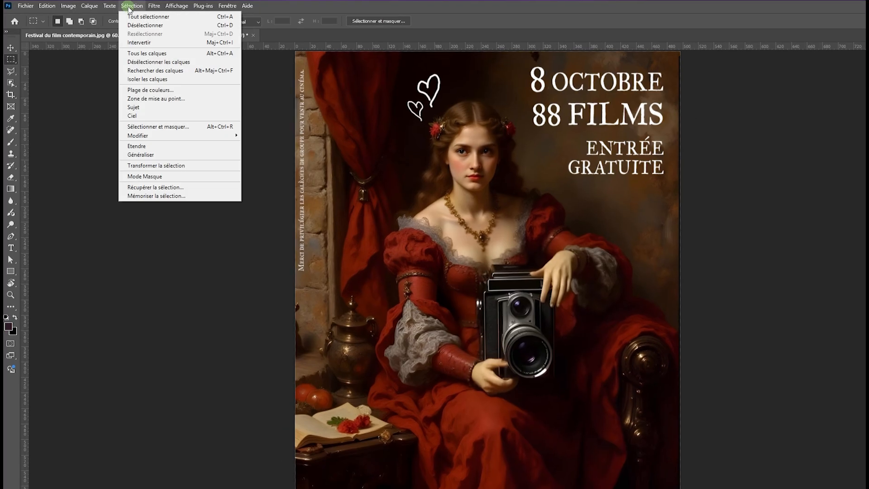
{"action": "left_click", "coordinate": [156, 90]}
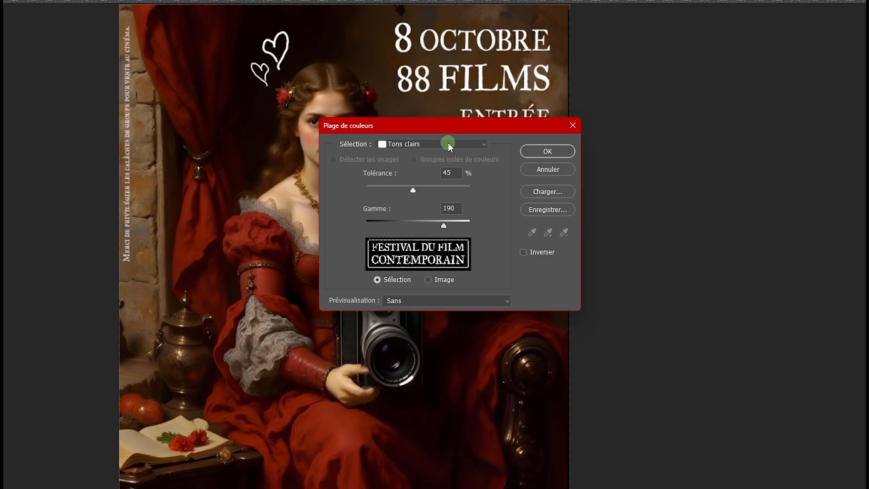
{"action": "left_click", "coordinate": [562, 171]}
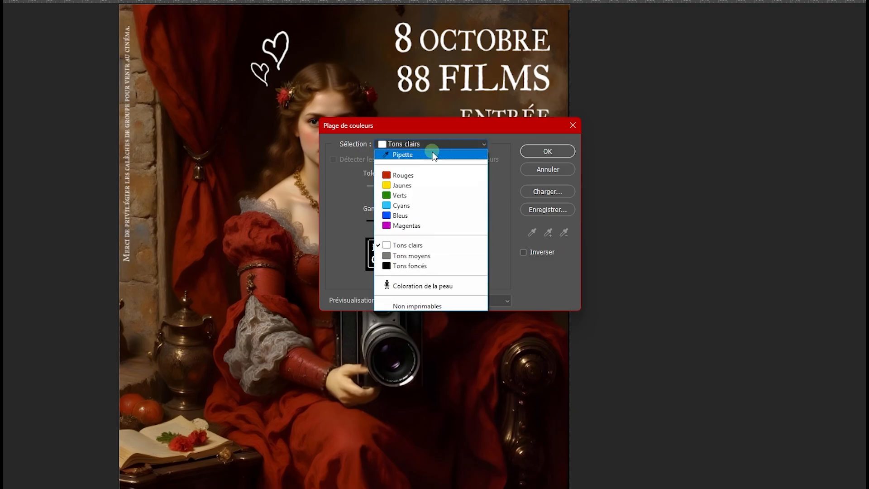
{"action": "left_click", "coordinate": [427, 155]}
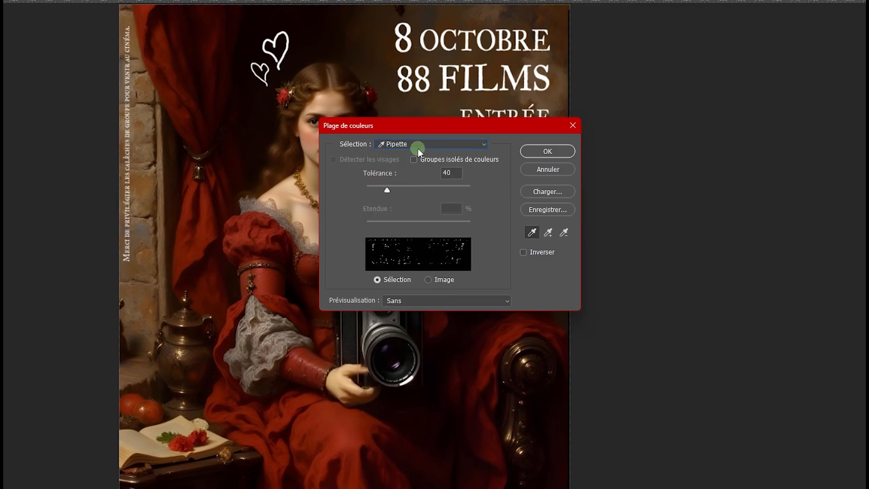
{"action": "left_click", "coordinate": [416, 145]}
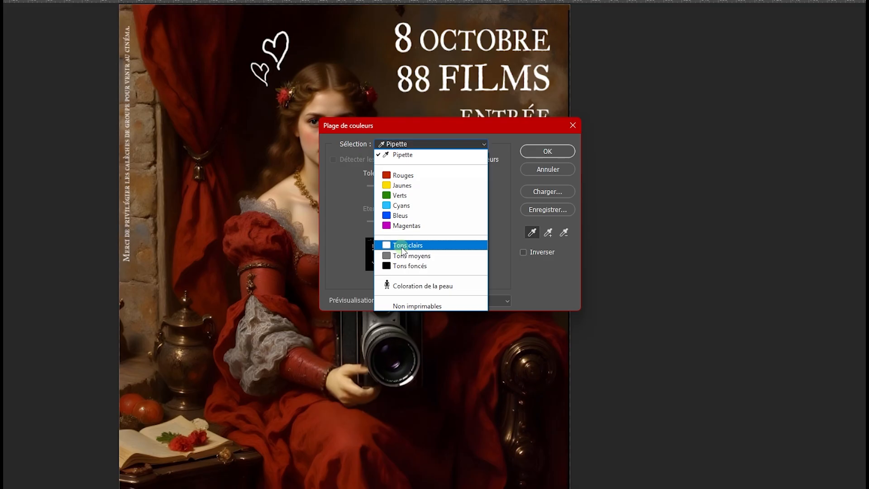
{"action": "left_click", "coordinate": [402, 247]}
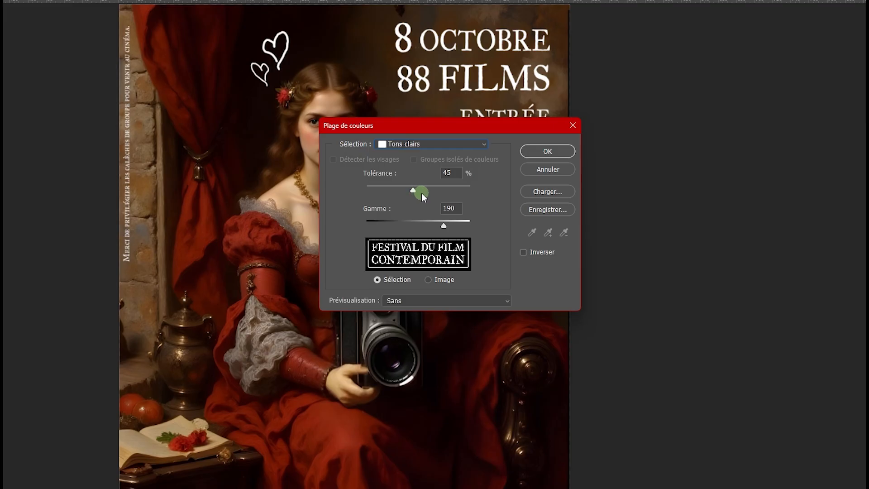
{"action": "left_click", "coordinate": [458, 189]}
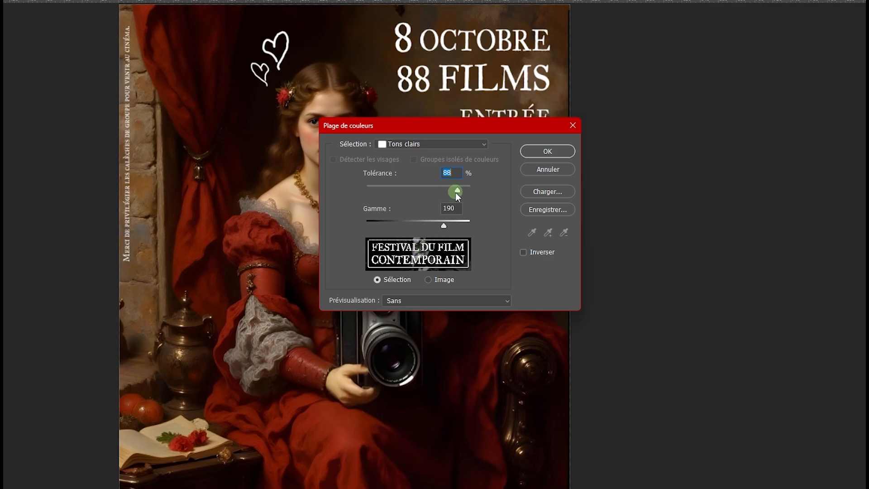
{"action": "left_click_drag", "start_coordinate": [457, 190], "coordinate": [420, 190]}
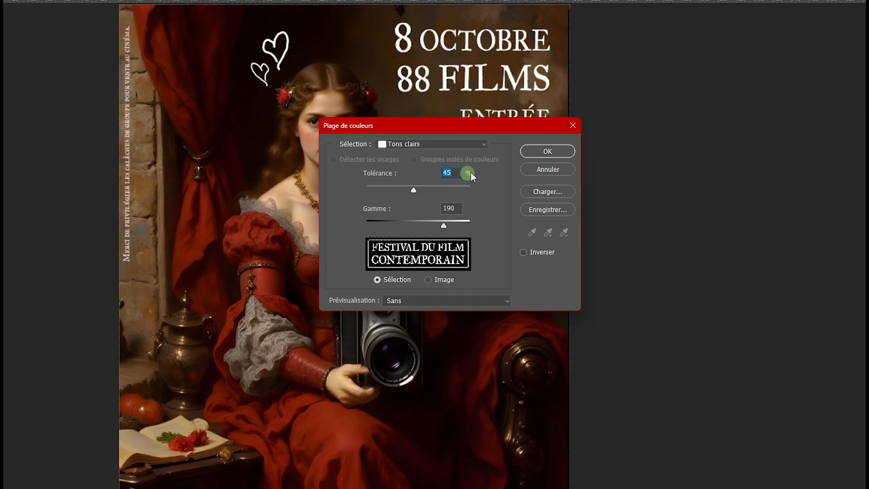
{"action": "left_click", "coordinate": [545, 152]}
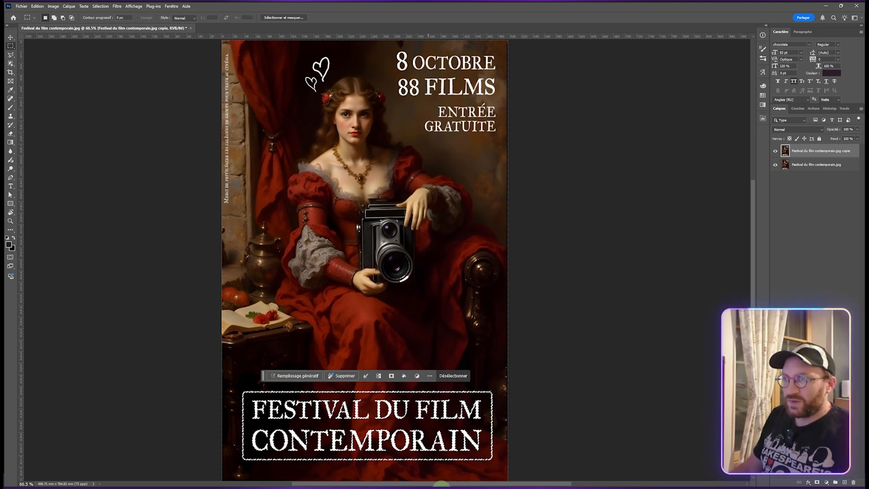
- Expand the title lettering selection by 3 pixels
{"action": "scroll", "coordinate": [494, 397], "scroll_direction": "down", "scroll_amount": 3}
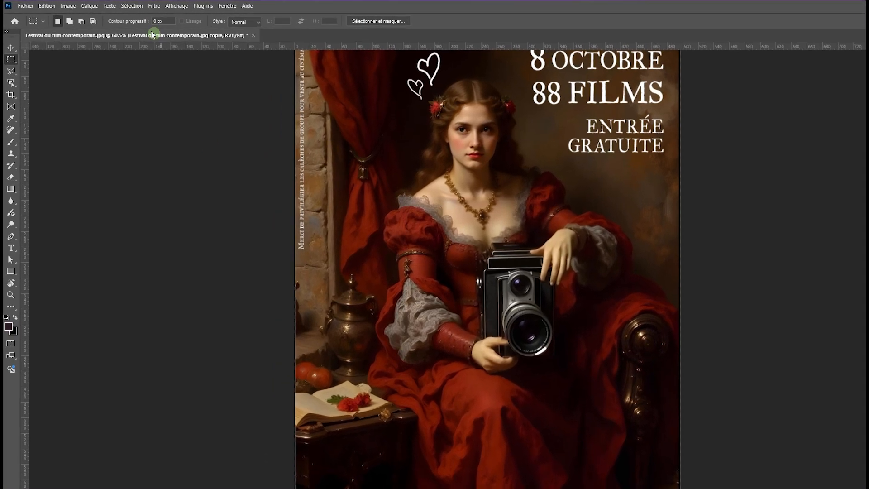
{"action": "left_click", "coordinate": [127, 6]}
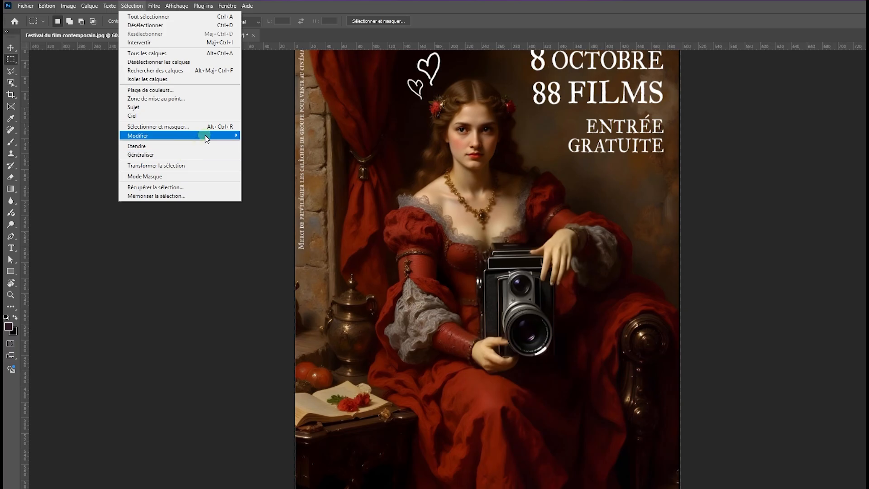
{"action": "mouse_move", "coordinate": [206, 136]}
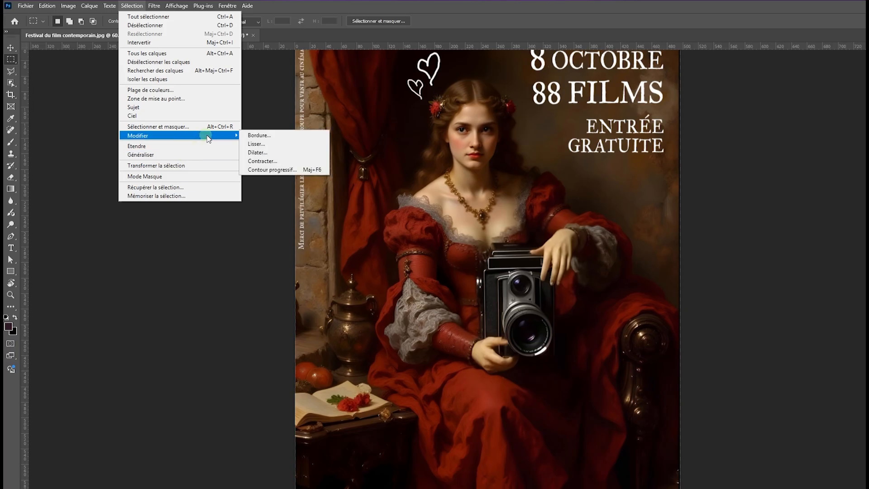
{"action": "left_click", "coordinate": [284, 156]}
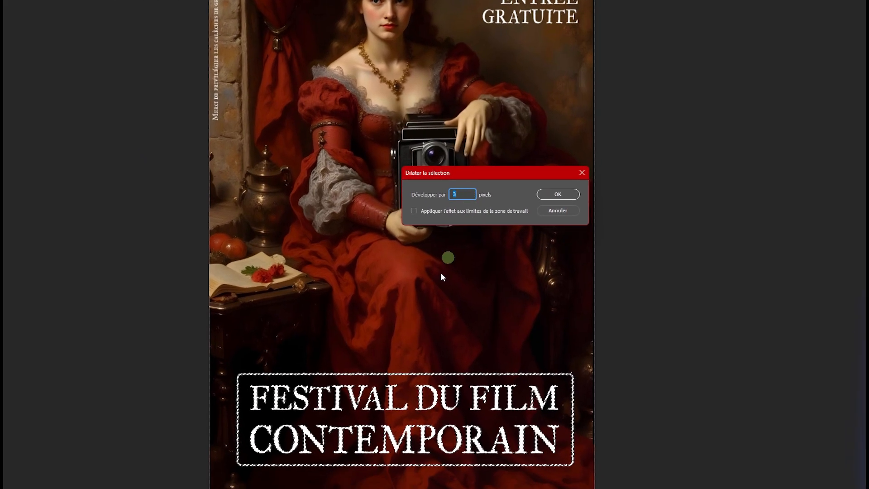
{"action": "left_click", "coordinate": [556, 200]}
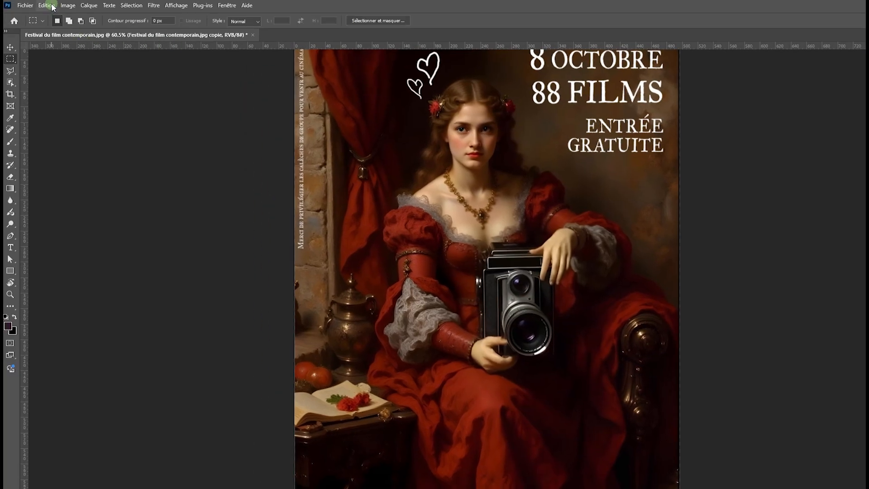
- Fill the expanded selection with Content-Aware fill at 100% opacity and deselect
{"action": "left_click", "coordinate": [52, 6]}
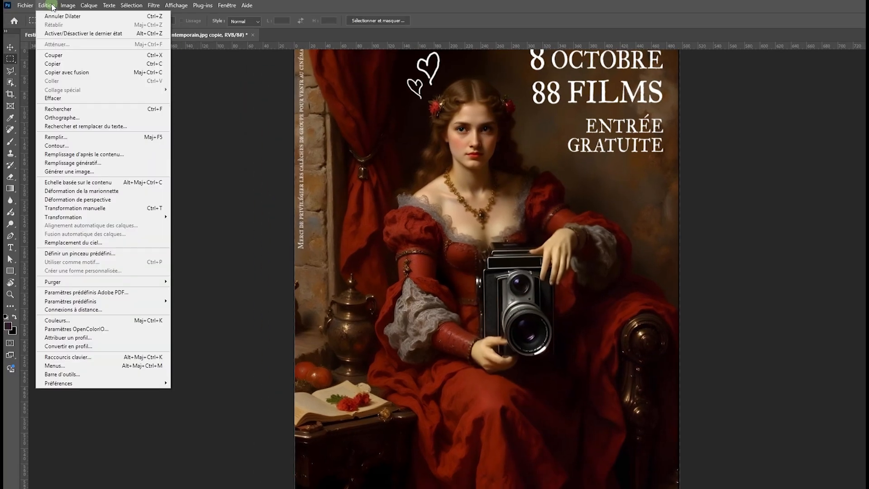
{"action": "left_click", "coordinate": [75, 138]}
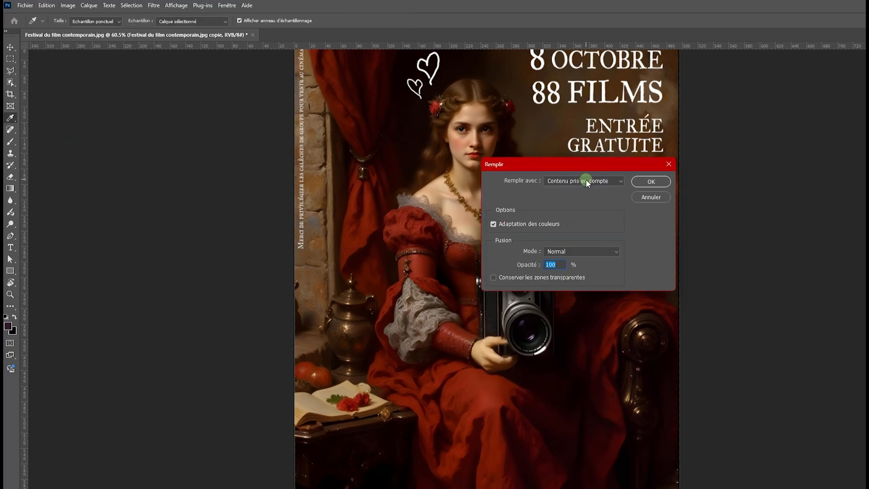
{"action": "left_click", "coordinate": [587, 181]}
{"action": "left_click", "coordinate": [573, 189]}
{"action": "left_click", "coordinate": [593, 181]}
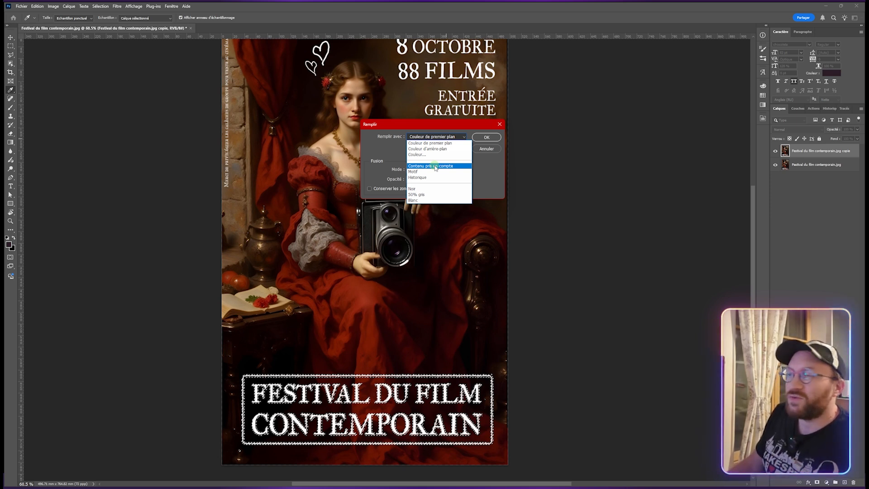
{"action": "left_click", "coordinate": [435, 166]}
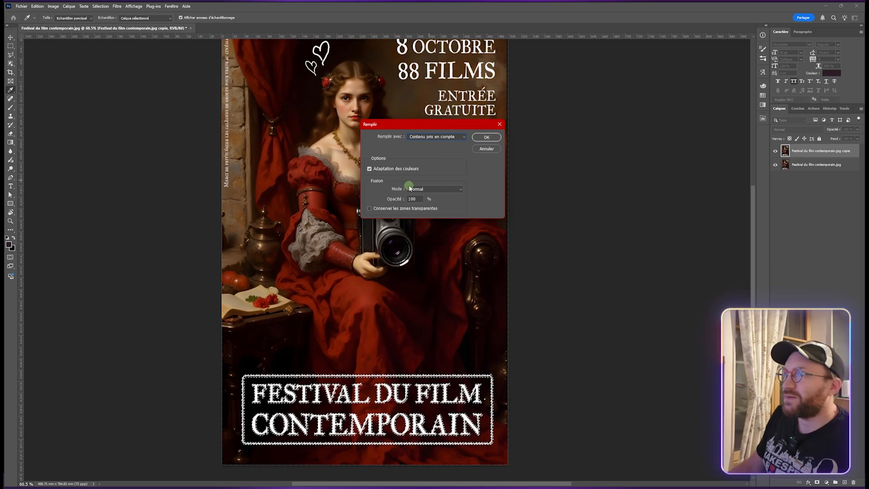
{"action": "left_click", "coordinate": [487, 136]}
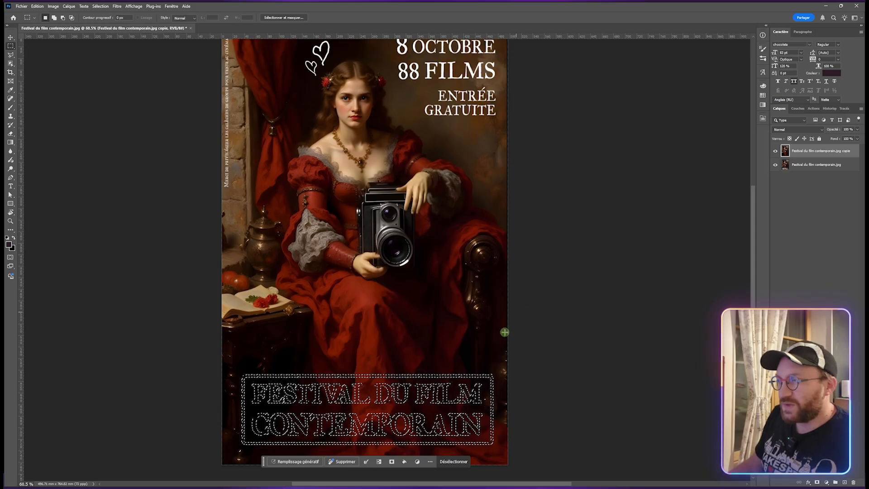
{"action": "left_click", "coordinate": [459, 464]}
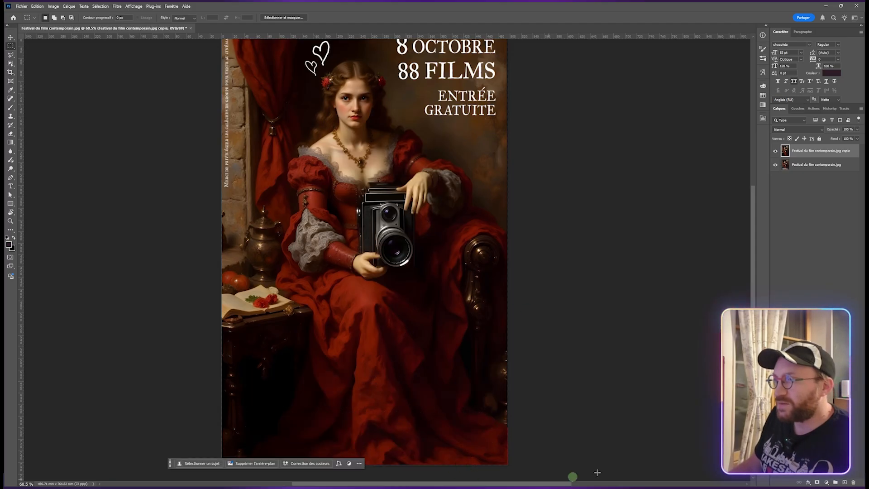
- Toggle the copy layer's visibility to compare the poster with and without the title
{"action": "scroll", "coordinate": [614, 361], "scroll_direction": "down", "scroll_amount": 5}
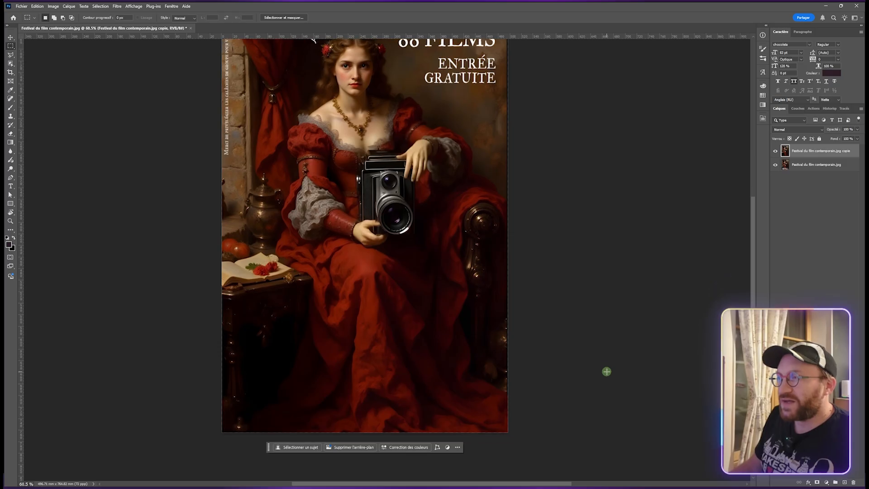
{"action": "left_click", "coordinate": [775, 152]}
{"action": "left_click", "coordinate": [775, 152]}
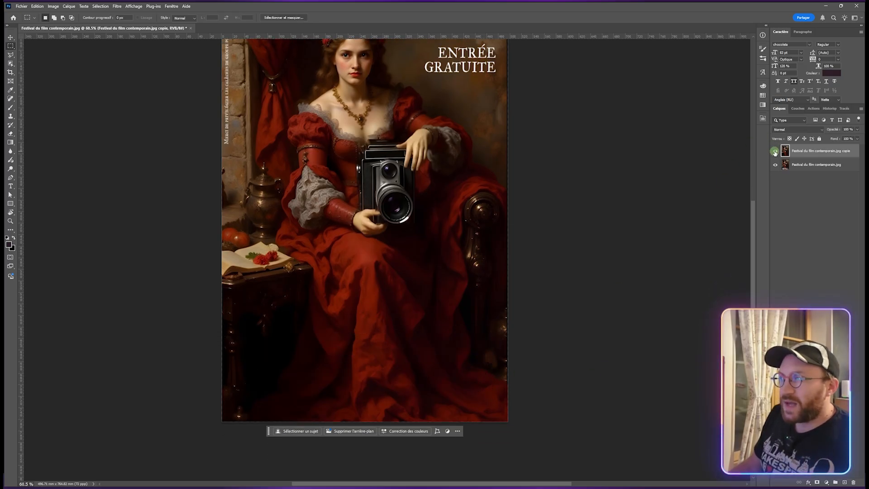
{"action": "left_click", "coordinate": [774, 152]}
{"action": "left_click", "coordinate": [775, 152]}
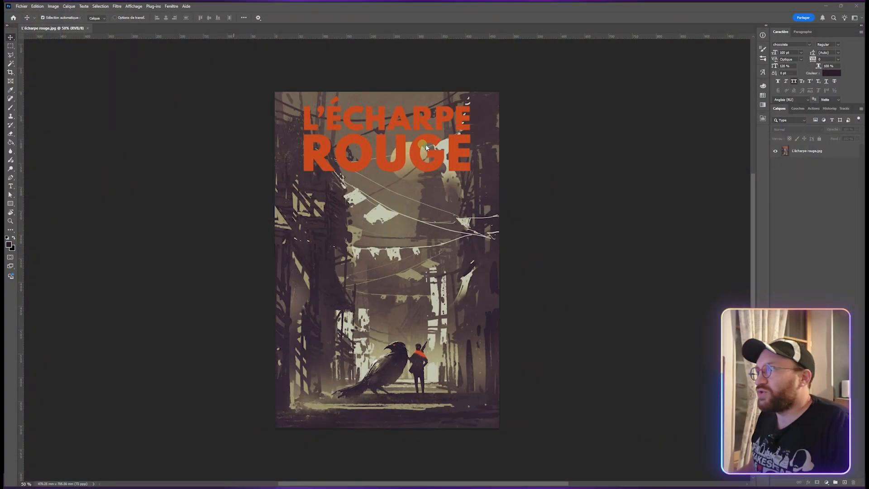
- Duplicate the L'écharpe rouge background layer in the second poster
{"action": "left_click", "coordinate": [842, 156]}
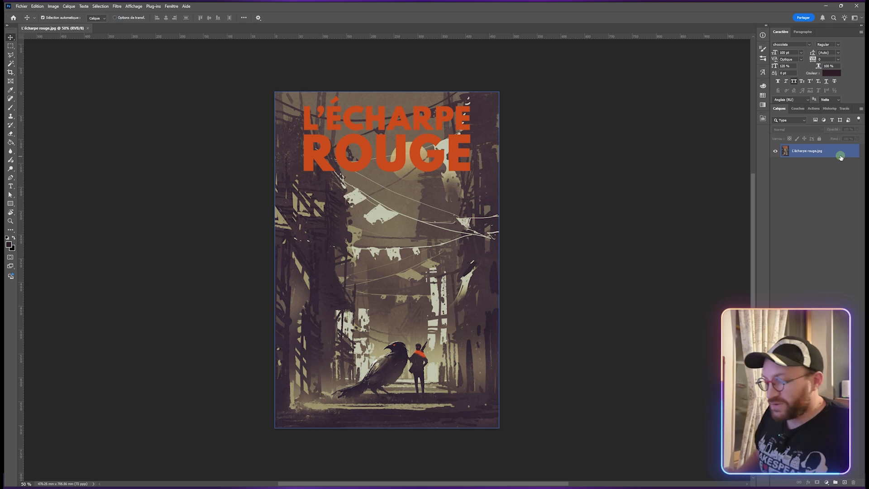
{"action": "key", "text": "ctrl+j"}
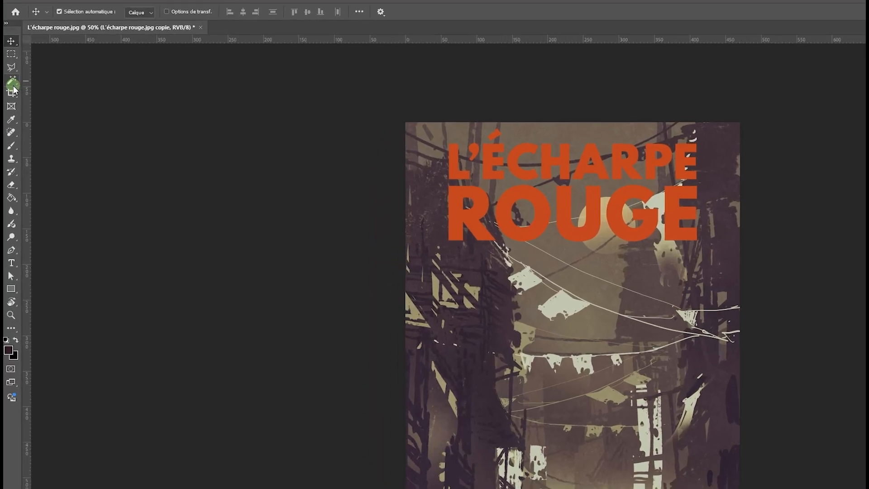
- Select all the orange title letters with the Magic Wand, Contiguous turned off
{"action": "left_click", "coordinate": [14, 89]}
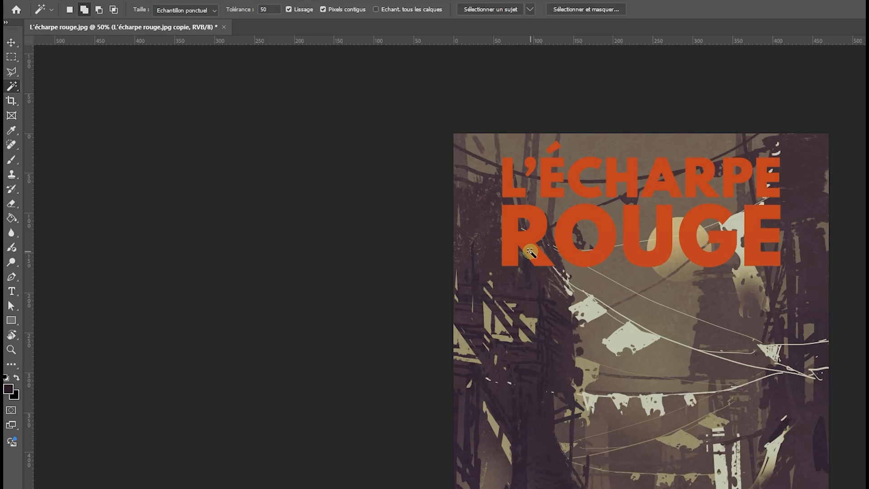
{"action": "left_click", "coordinate": [537, 222]}
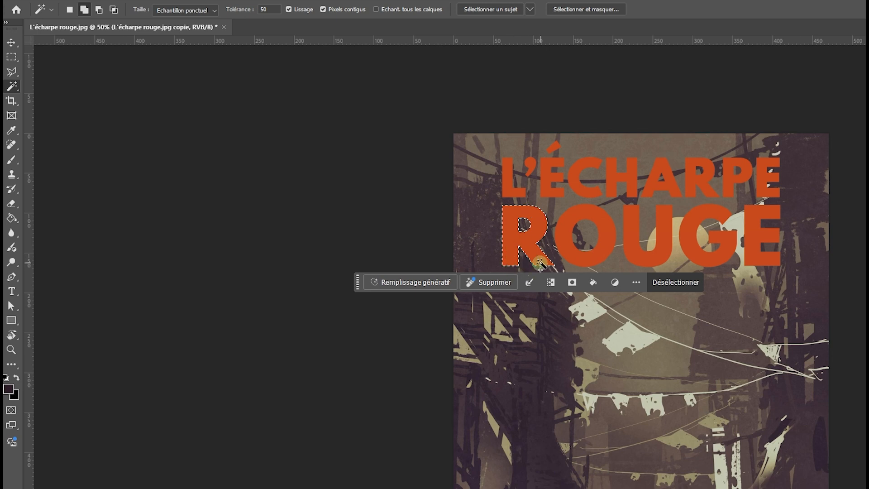
{"action": "left_click", "coordinate": [323, 10]}
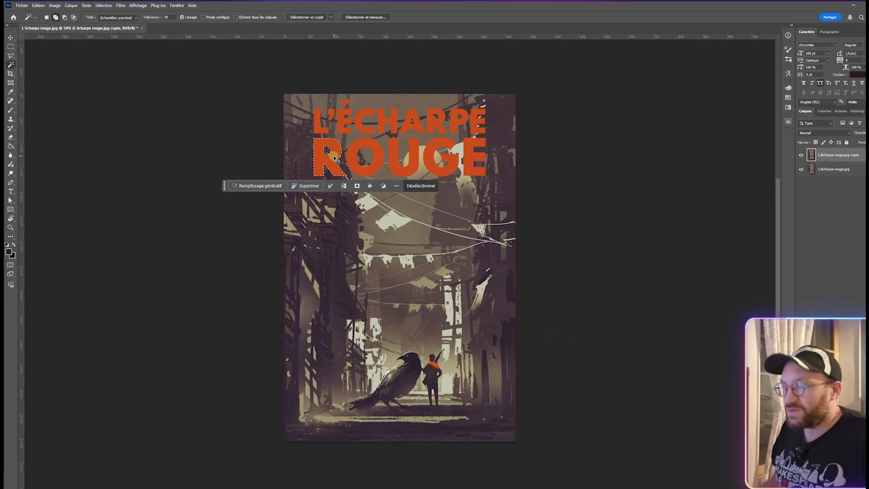
{"action": "key", "text": "ctrl+d"}
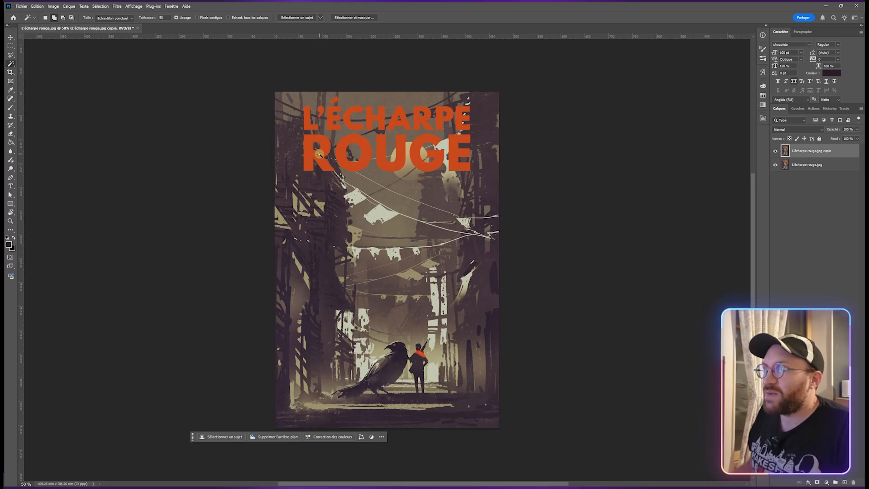
{"action": "left_click", "coordinate": [319, 154]}
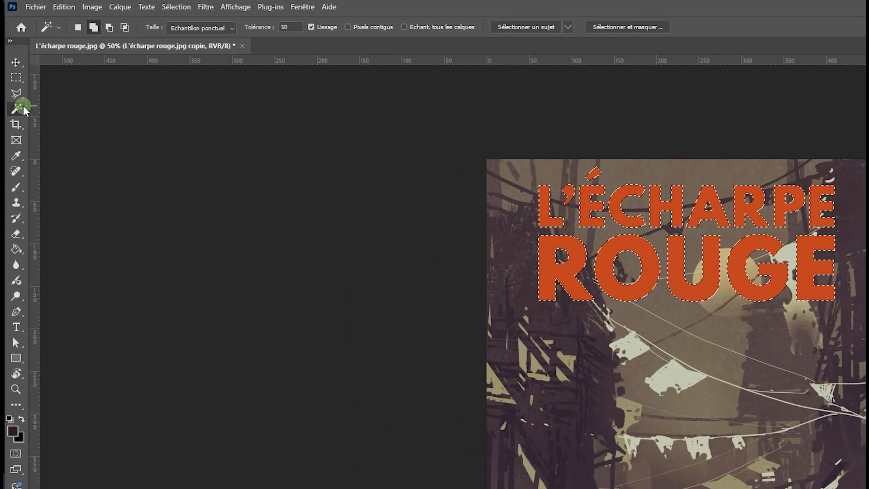
- Remove the stray selected area on the raven from the selection with the Quick Selection tool
{"action": "right_click", "coordinate": [15, 63]}
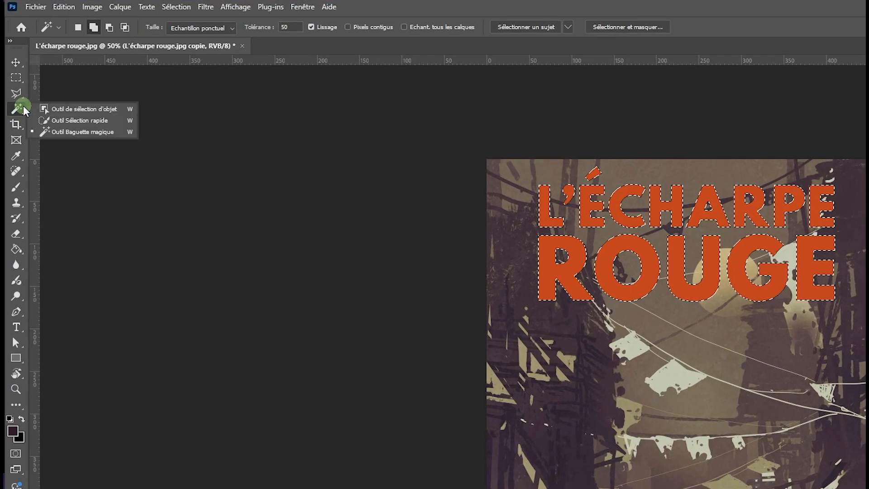
{"action": "left_click", "coordinate": [60, 120]}
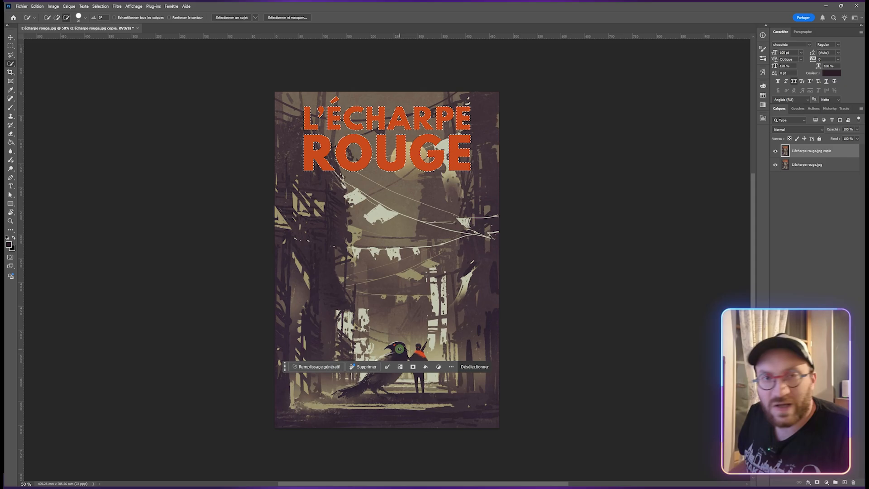
{"action": "left_click", "coordinate": [364, 340]}
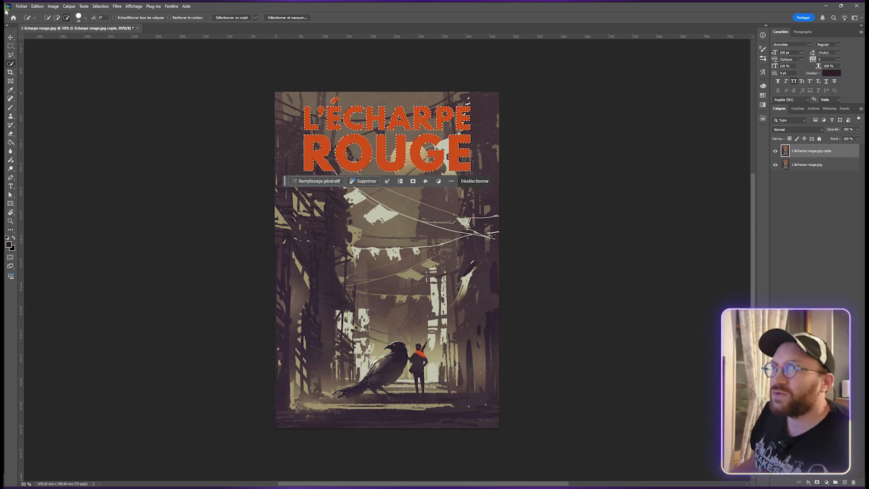
- Fill the selected title letters with Content-Aware Fill, adjusting the sampling area and outputting to a new layer
{"action": "left_click", "coordinate": [11, 37]}
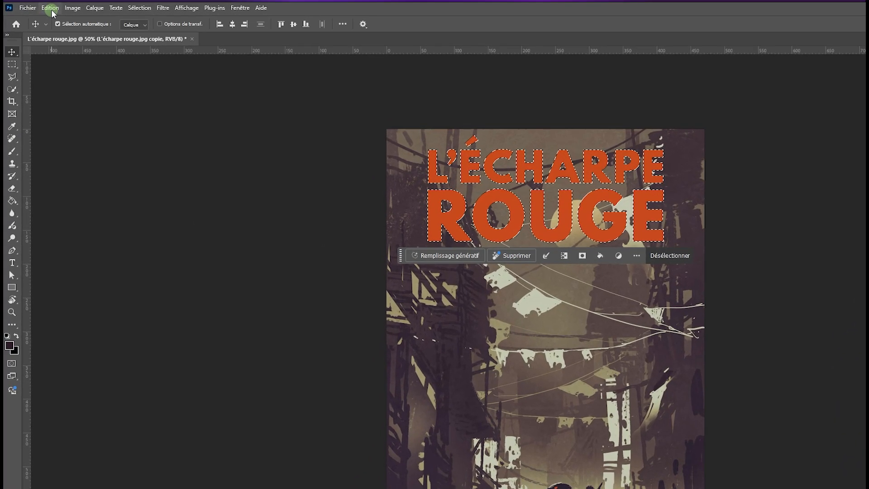
{"action": "left_click", "coordinate": [38, 6]}
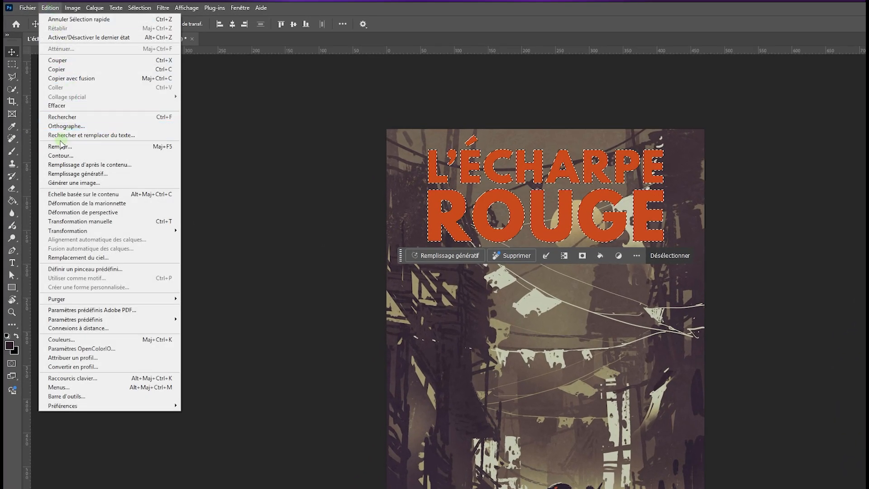
{"action": "left_click", "coordinate": [62, 165]}
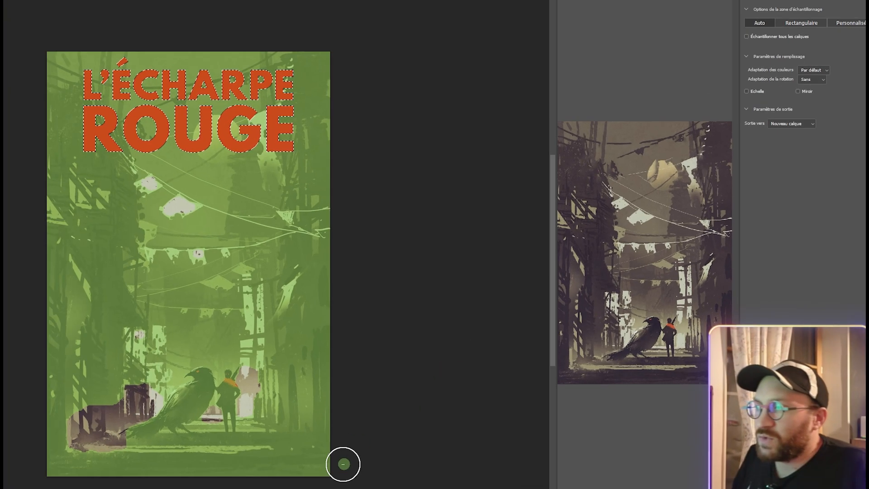
{"action": "mouse_move", "coordinate": [343, 463]}
{"action": "left_mouse_down"}
{"action": "mouse_move", "coordinate": [97, 455]}
{"action": "mouse_move", "coordinate": [327, 455]}
{"action": "mouse_move", "coordinate": [62, 445]}
{"action": "mouse_move", "coordinate": [0, 392]}
{"action": "left_mouse_up"}
{"action": "mouse_move", "coordinate": [122, 361]}
{"action": "left_mouse_down"}
{"action": "mouse_move", "coordinate": [357, 379]}
{"action": "mouse_move", "coordinate": [117, 380]}
{"action": "mouse_move", "coordinate": [199, 333]}
{"action": "mouse_move", "coordinate": [399, 338]}
{"action": "mouse_move", "coordinate": [186, 341]}
{"action": "mouse_move", "coordinate": [311, 366]}
{"action": "left_mouse_up"}
{"action": "scroll", "coordinate": [649, 193], "scroll_direction": "up", "scroll_amount": 5}
{"action": "scroll", "coordinate": [685, 188], "scroll_direction": "down", "scroll_amount": 5}
{"action": "mouse_move", "coordinate": [436, 311]}
{"action": "left_mouse_down"}
{"action": "mouse_move", "coordinate": [464, 314]}
{"action": "mouse_move", "coordinate": [213, 277]}
{"action": "mouse_move", "coordinate": [344, 280]}
{"action": "mouse_move", "coordinate": [176, 285]}
{"action": "mouse_move", "coordinate": [277, 274]}
{"action": "mouse_move", "coordinate": [215, 265]}
{"action": "mouse_move", "coordinate": [258, 253]}
{"action": "mouse_move", "coordinate": [398, 272]}
{"action": "mouse_move", "coordinate": [381, 287]}
{"action": "mouse_move", "coordinate": [394, 237]}
{"action": "mouse_move", "coordinate": [148, 229]}
{"action": "mouse_move", "coordinate": [208, 250]}
{"action": "mouse_move", "coordinate": [195, 220]}
{"action": "mouse_move", "coordinate": [469, 225]}
{"action": "mouse_move", "coordinate": [155, 223]}
{"action": "mouse_move", "coordinate": [428, 213]}
{"action": "mouse_move", "coordinate": [223, 212]}
{"action": "mouse_move", "coordinate": [345, 202]}
{"action": "left_mouse_up"}
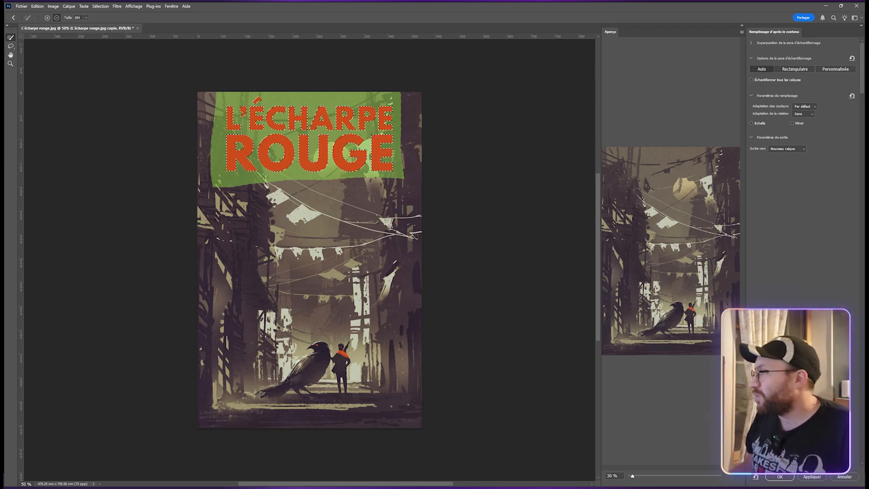
{"action": "left_click", "coordinate": [785, 476]}
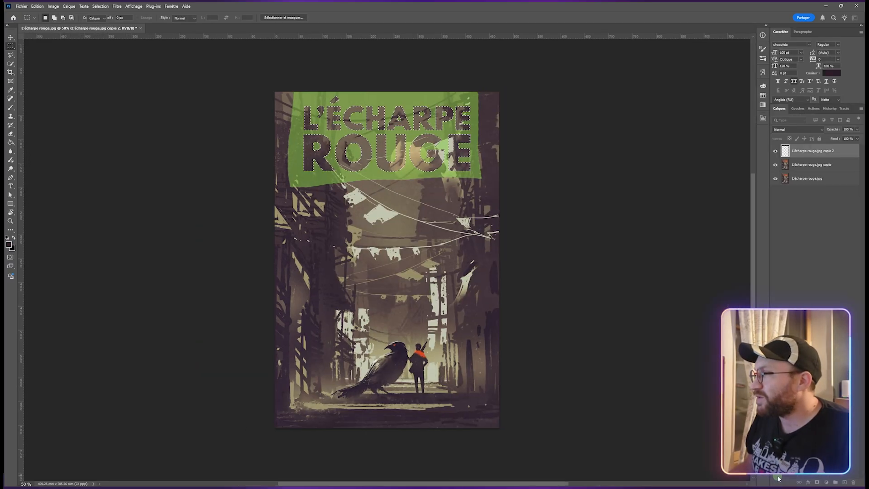
- Undo the Content-Aware Fill to return to the title selection on the copy layer
{"action": "left_click", "coordinate": [322, 160]}
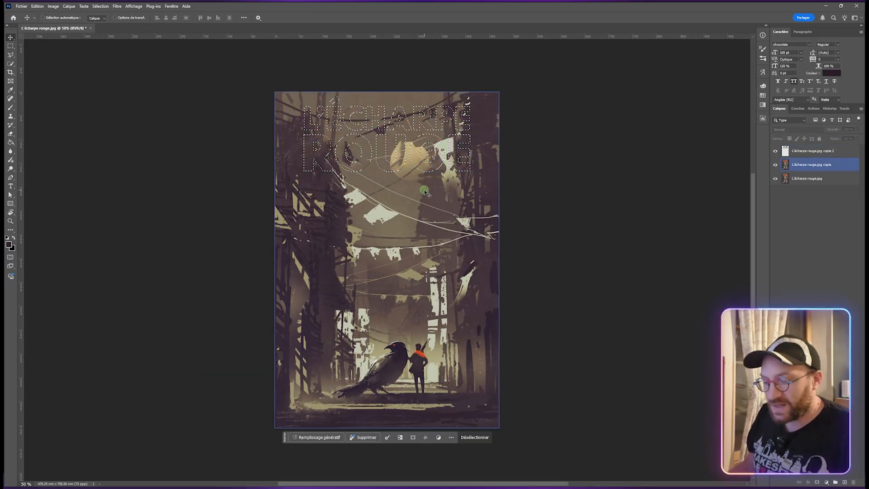
{"action": "left_click", "coordinate": [259, 156]}
{"action": "key", "text": "ctrl+d"}
{"action": "left_click", "coordinate": [394, 190]}
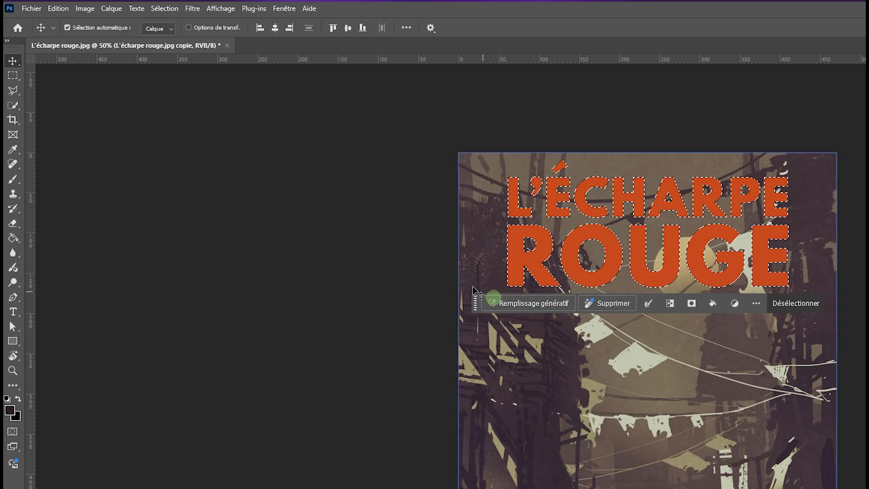
- Apply Generative Fill to the title selection with an empty prompt
{"action": "left_click", "coordinate": [58, 8]}
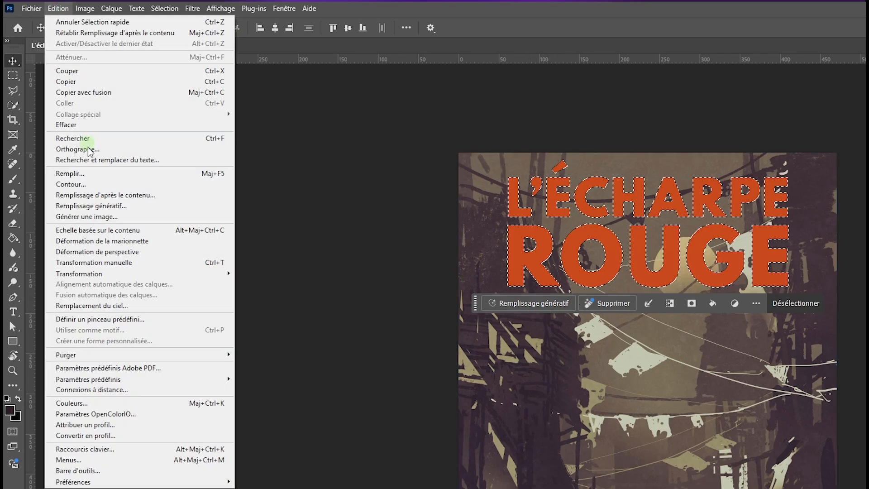
{"action": "left_click", "coordinate": [73, 206]}
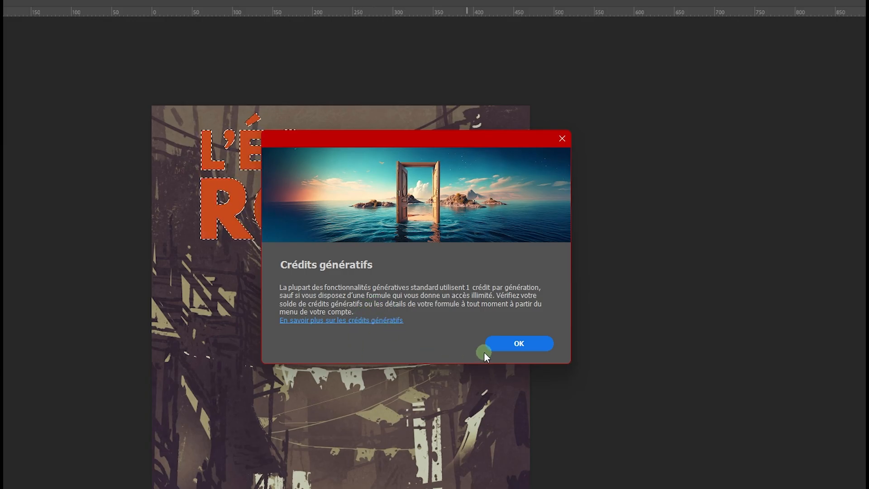
{"action": "left_click", "coordinate": [513, 345]}
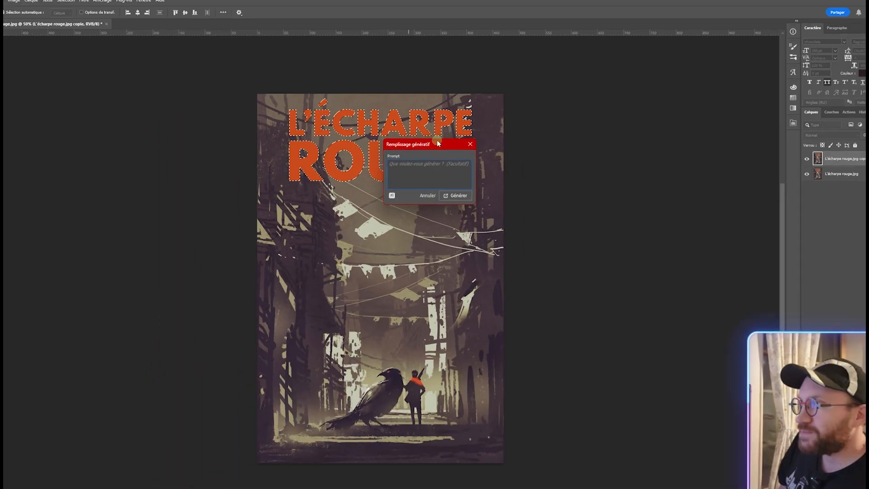
{"action": "left_click_drag", "start_coordinate": [437, 143], "coordinate": [180, 155]}
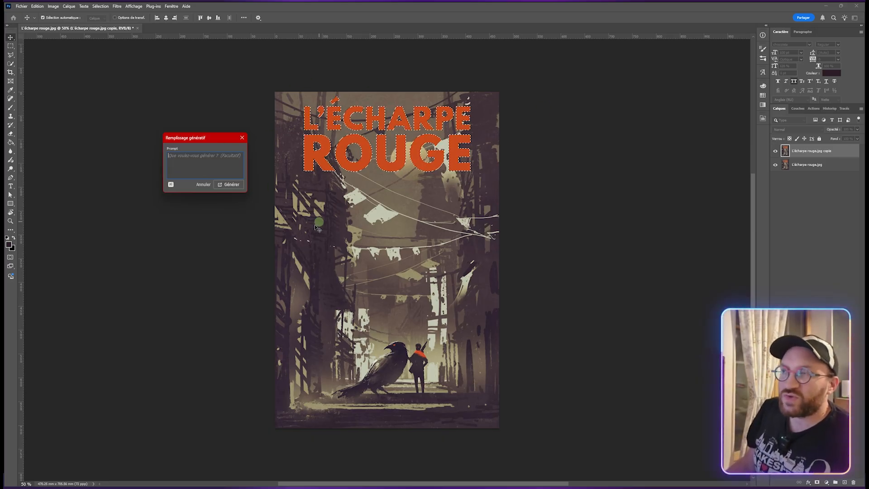
{"action": "left_click", "coordinate": [228, 187]}
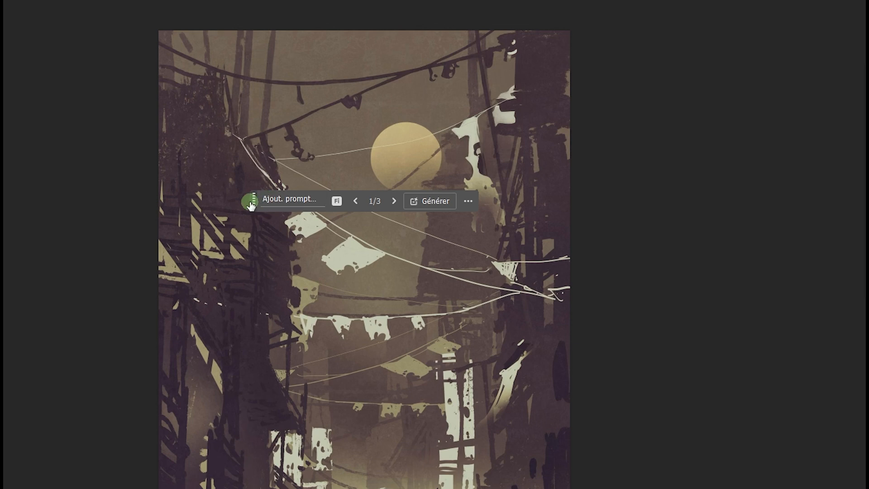
- Compare the three Generative Fill variations and keep the first one
{"action": "left_click_drag", "start_coordinate": [254, 201], "coordinate": [217, 357]}
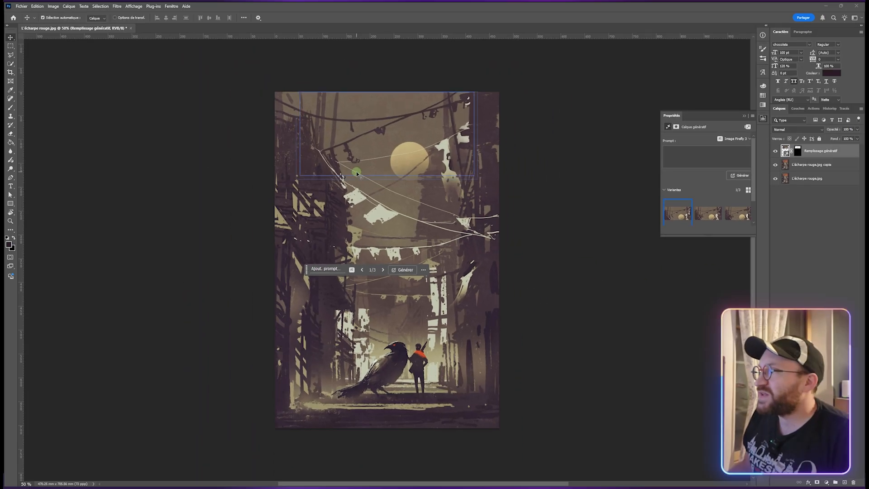
{"action": "left_click", "coordinate": [709, 218]}
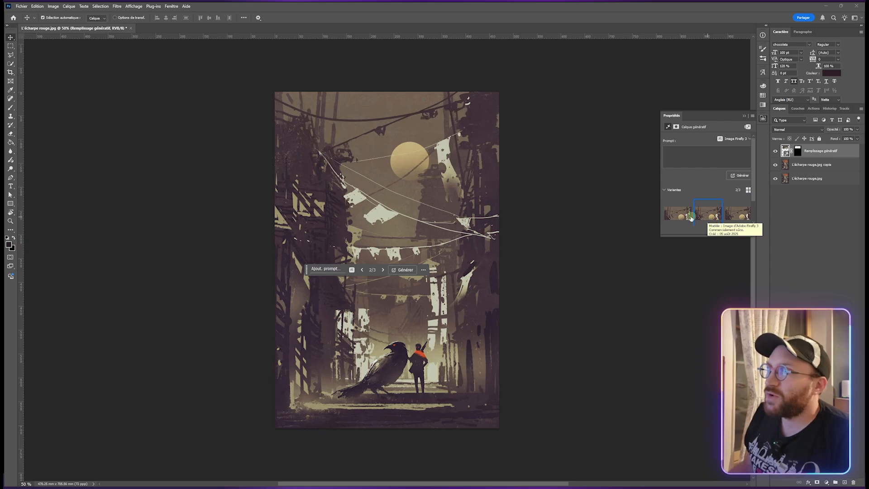
{"action": "left_click", "coordinate": [672, 217]}
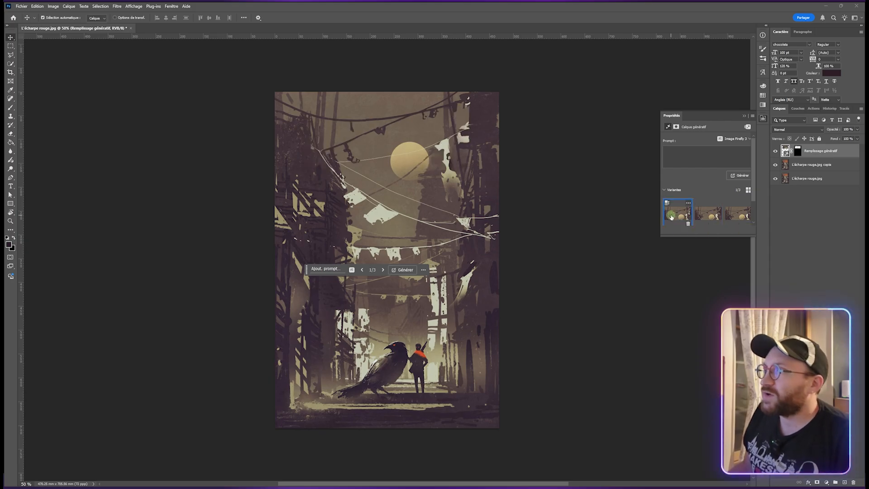
{"action": "left_click", "coordinate": [708, 216]}
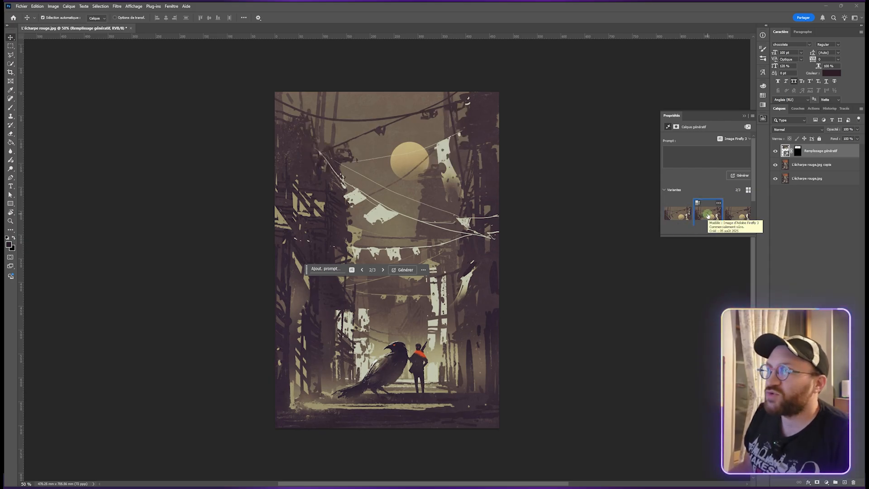
{"action": "left_click", "coordinate": [737, 215]}
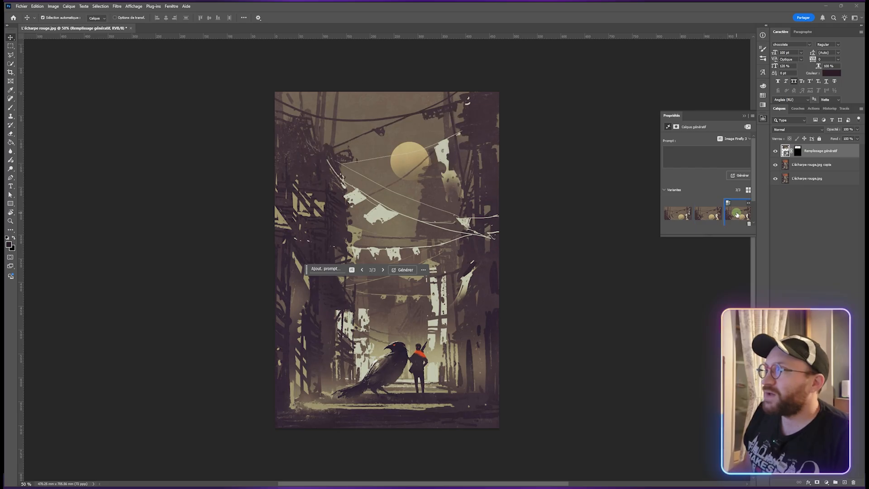
{"action": "left_click", "coordinate": [675, 216]}
{"action": "left_click", "coordinate": [739, 214]}
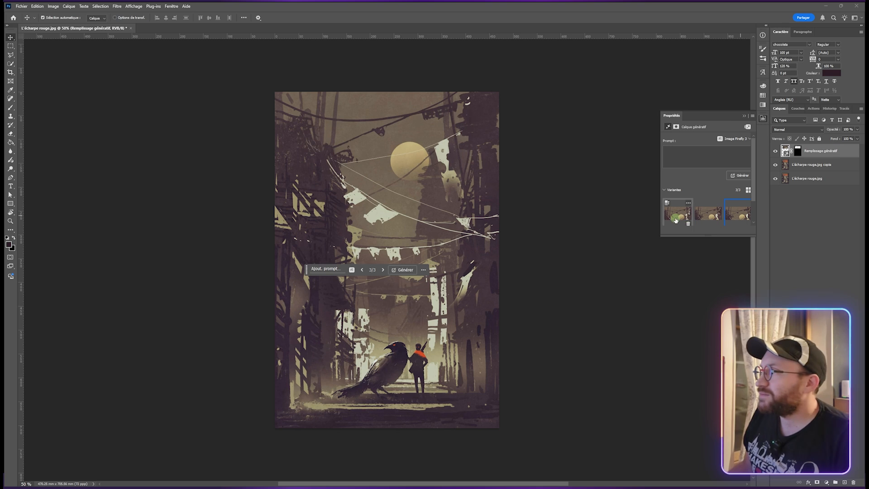
{"action": "left_click", "coordinate": [711, 216]}
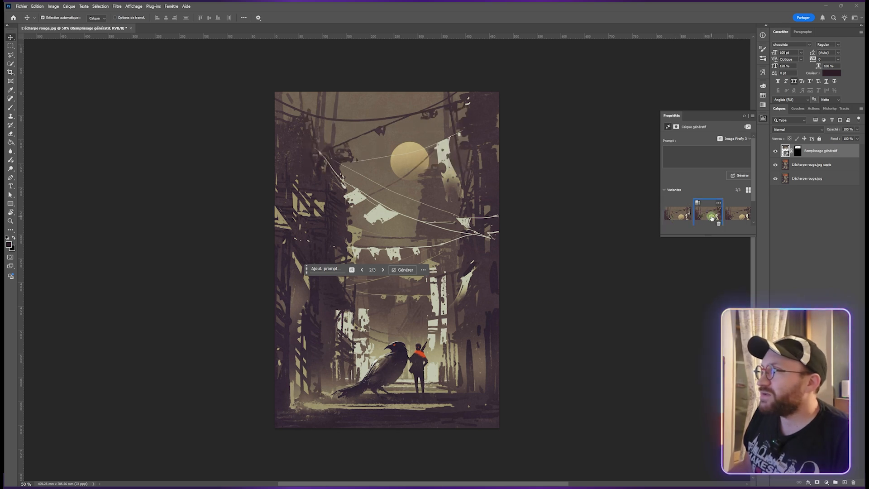
{"action": "left_click", "coordinate": [675, 222]}
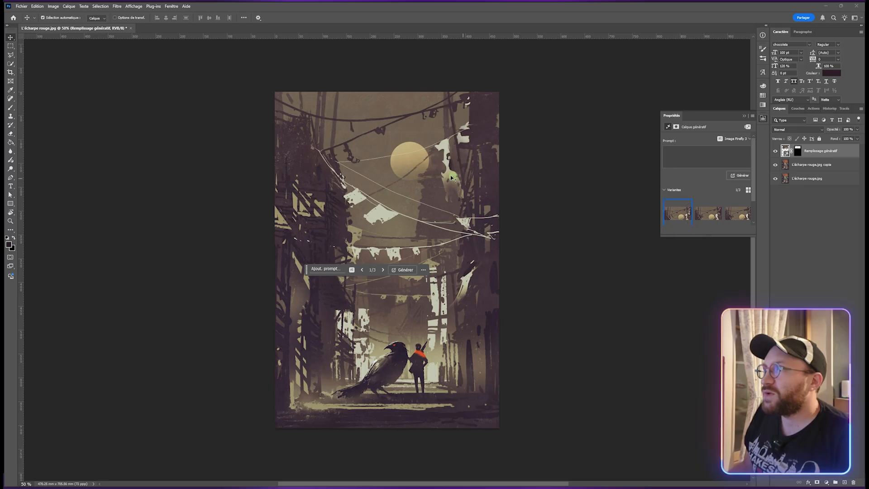
- Toggle the Generative Fill layer's visibility to compare with the original title, and close the Properties panel
{"action": "left_click", "coordinate": [837, 164]}
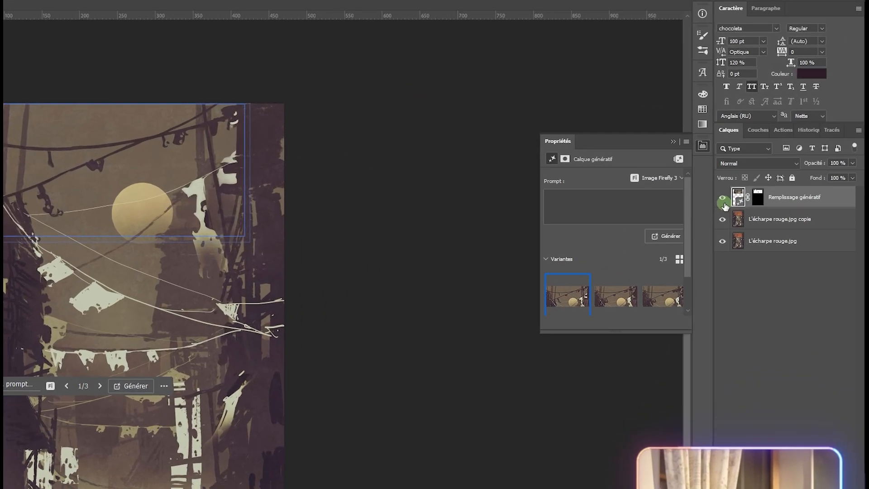
{"action": "left_click", "coordinate": [785, 207]}
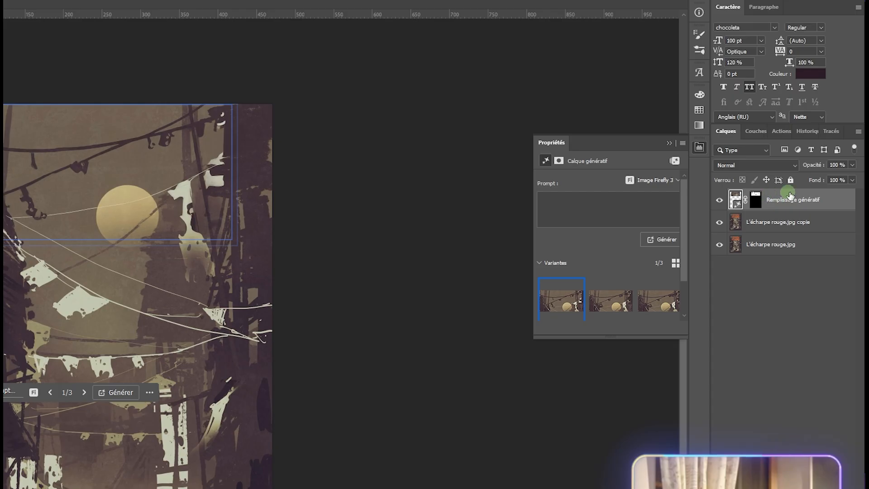
{"action": "left_click", "coordinate": [719, 202]}
{"action": "left_click", "coordinate": [720, 201]}
{"action": "left_click", "coordinate": [719, 201]}
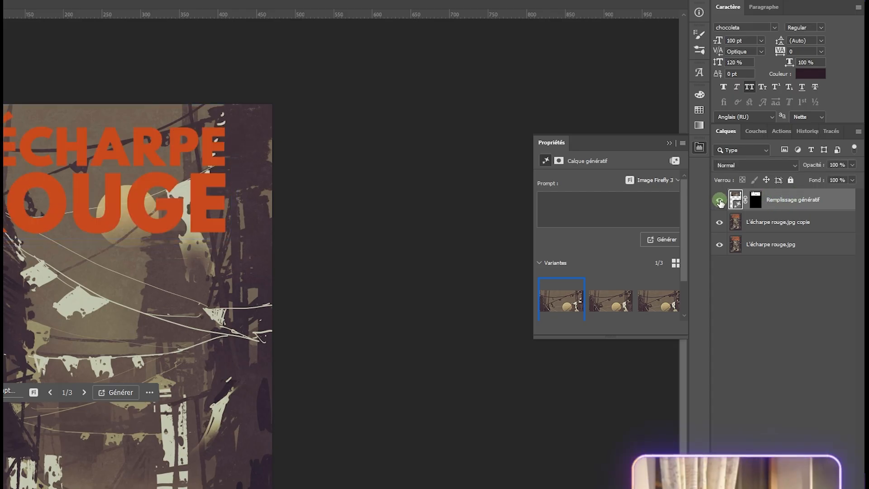
{"action": "left_click", "coordinate": [719, 201]}
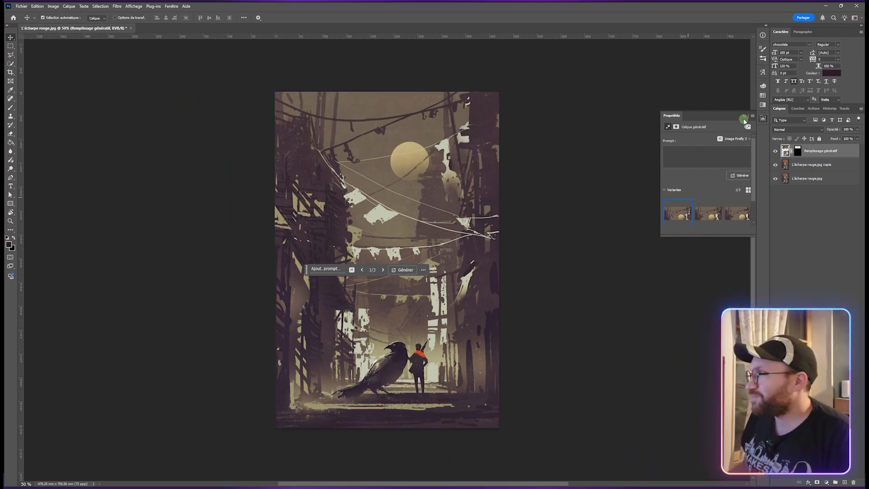
{"action": "left_click", "coordinate": [746, 117]}
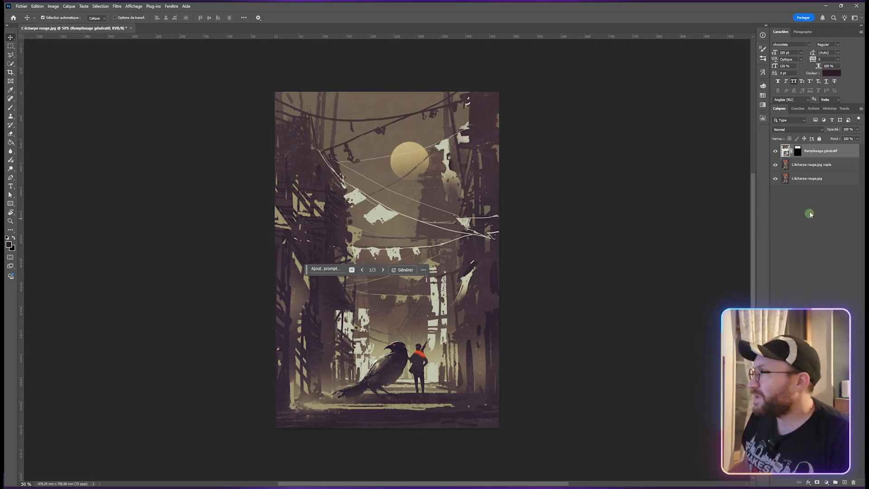
{"action": "left_click", "coordinate": [481, 193]}
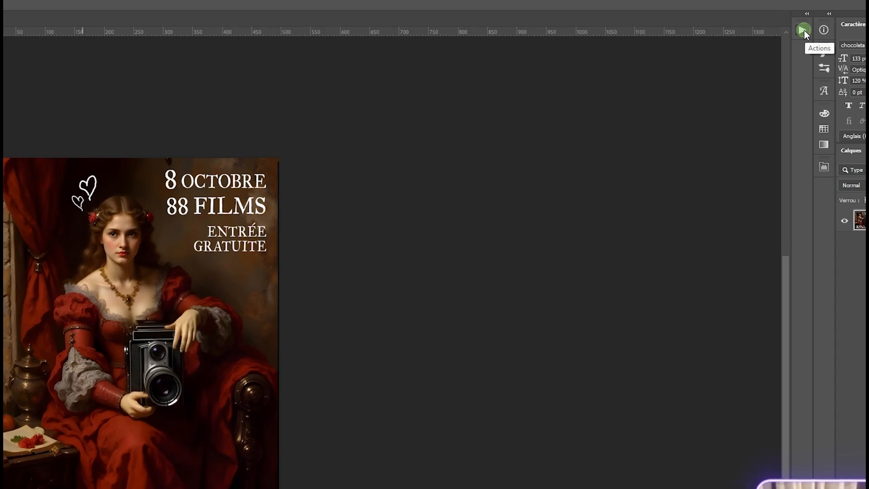
- Open the Actions panel and draw a rectangular selection around the FESTIVAL DU FILM CONTEMPORAIN box
{"action": "left_click", "coordinate": [804, 30]}
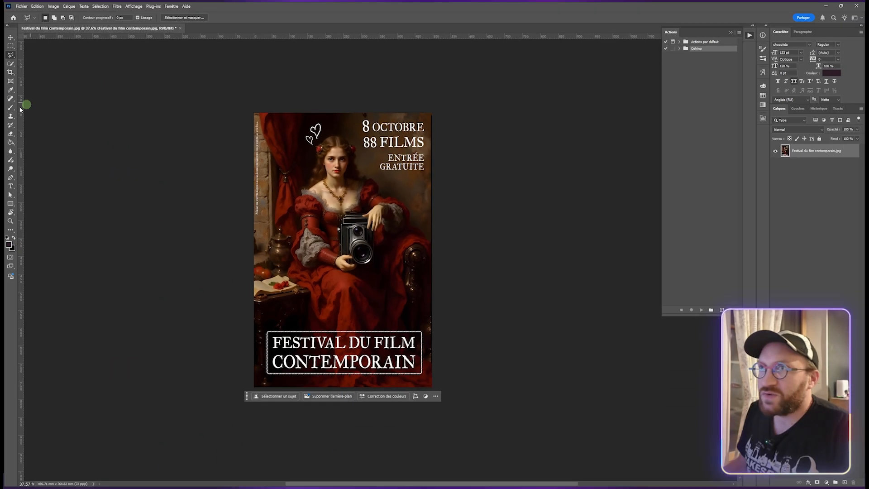
{"action": "left_click", "coordinate": [11, 46]}
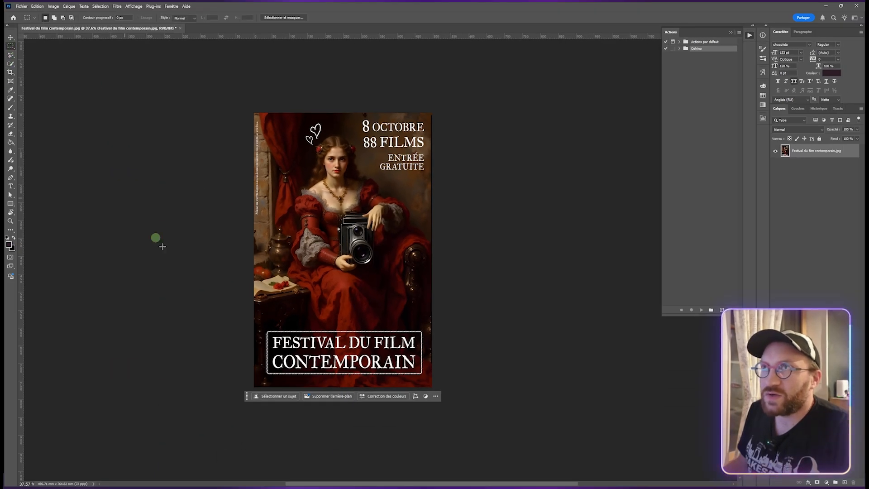
{"action": "left_click_drag", "start_coordinate": [266, 328], "coordinate": [424, 377]}
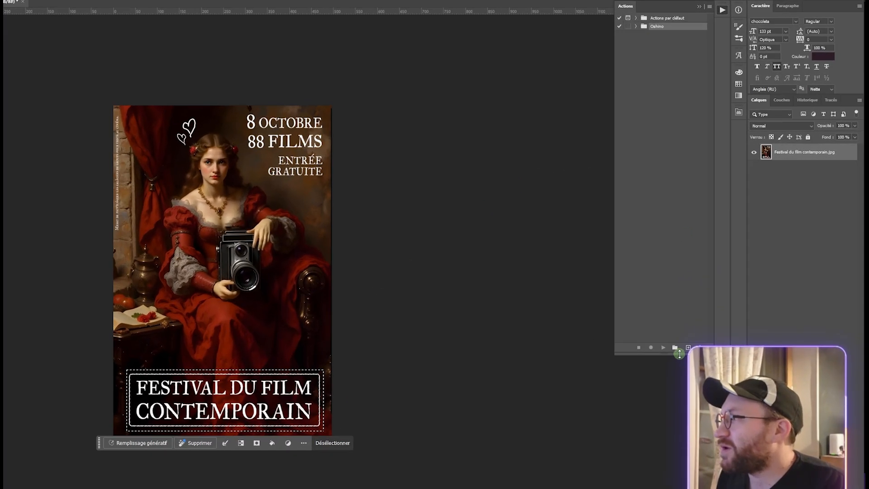
- Create an action set named Tuto and record a new action in it named Nettoyage de texte
{"action": "left_click", "coordinate": [674, 347]}
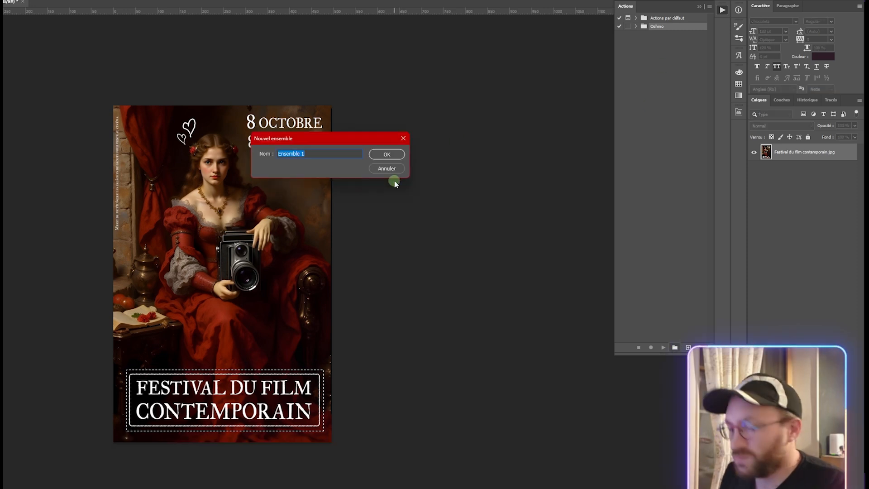
{"action": "type", "text": "Tuto"}
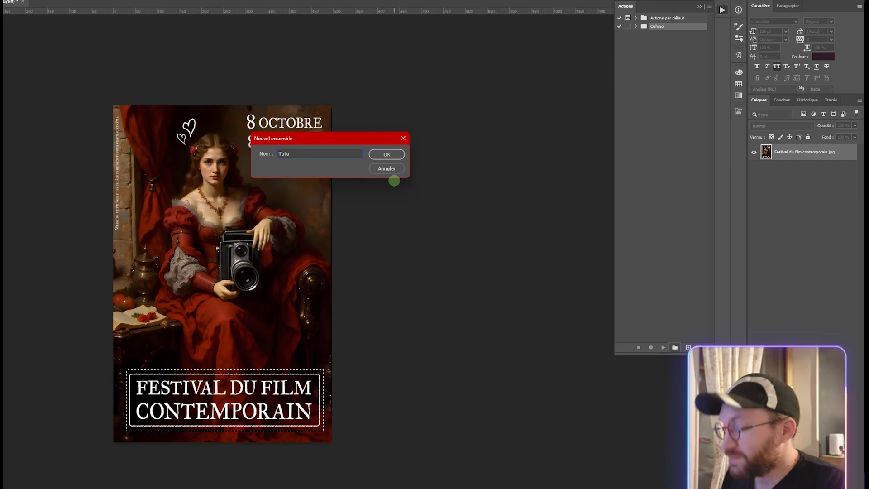
{"action": "key", "text": "Return"}
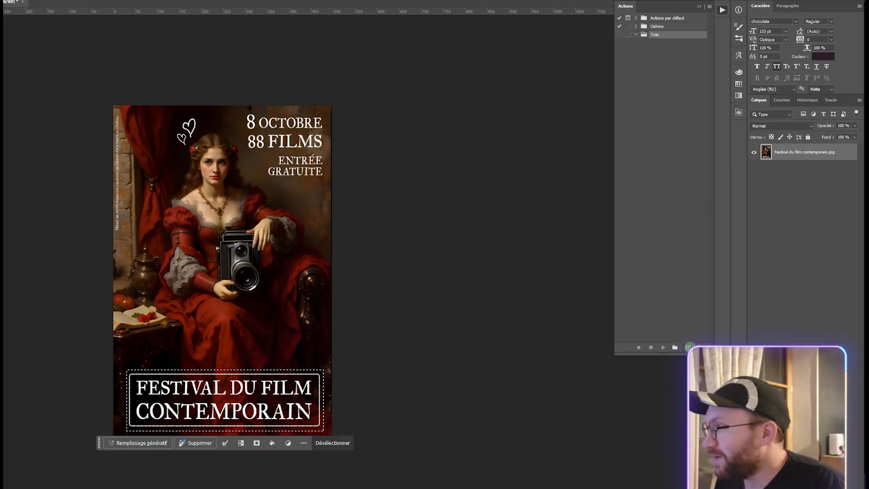
{"action": "left_click", "coordinate": [687, 347]}
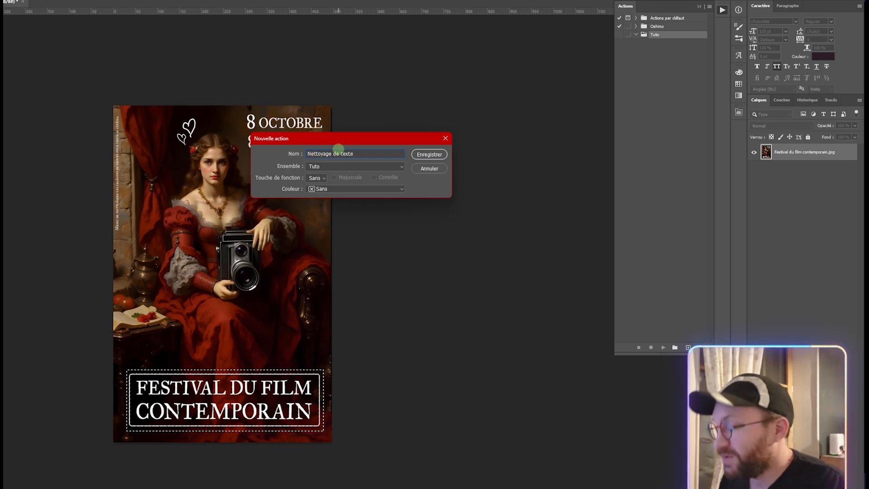
{"action": "key", "text": "Return"}
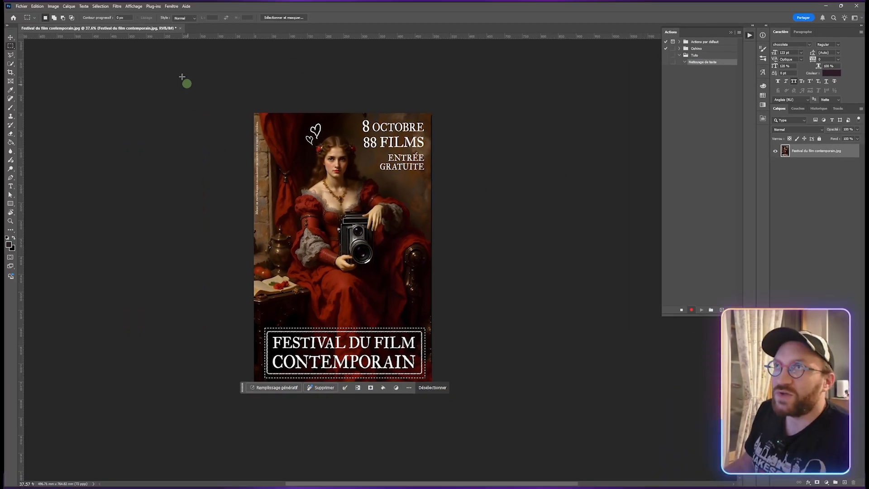
- Select the light tones inside the title box with Color Range set to Tons clairs
{"action": "left_click", "coordinate": [104, 9]}
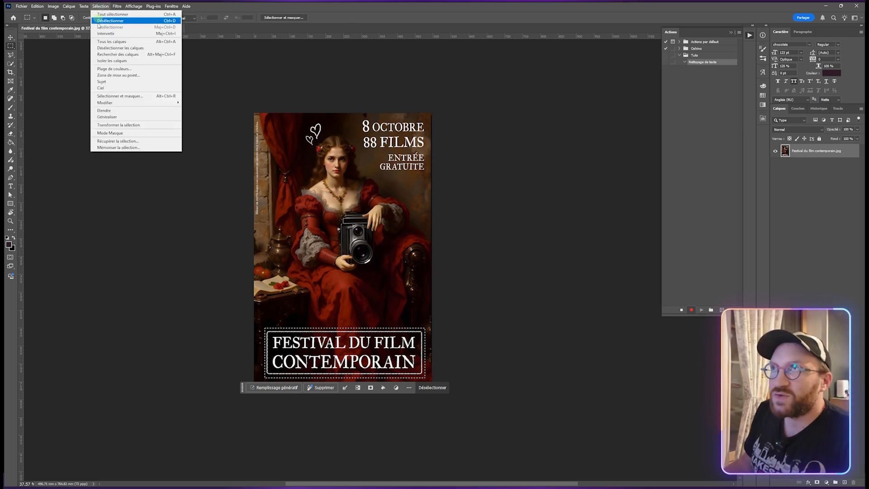
{"action": "left_click", "coordinate": [114, 69]}
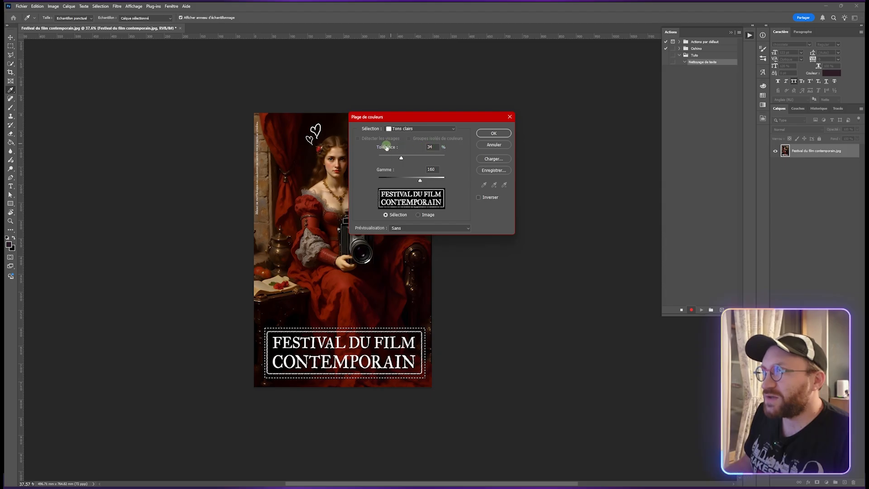
{"action": "left_click", "coordinate": [500, 134]}
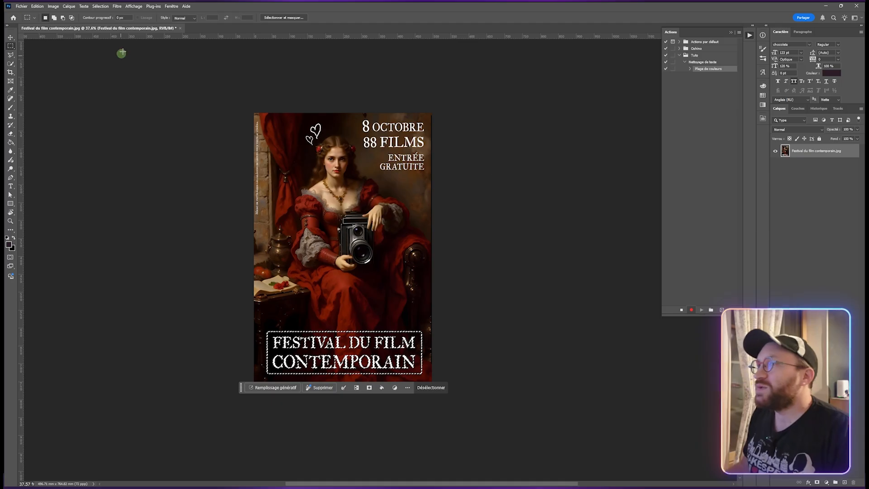
- Expand the lettering selection by a few pixels with Modify > Expand
{"action": "left_click", "coordinate": [101, 6]}
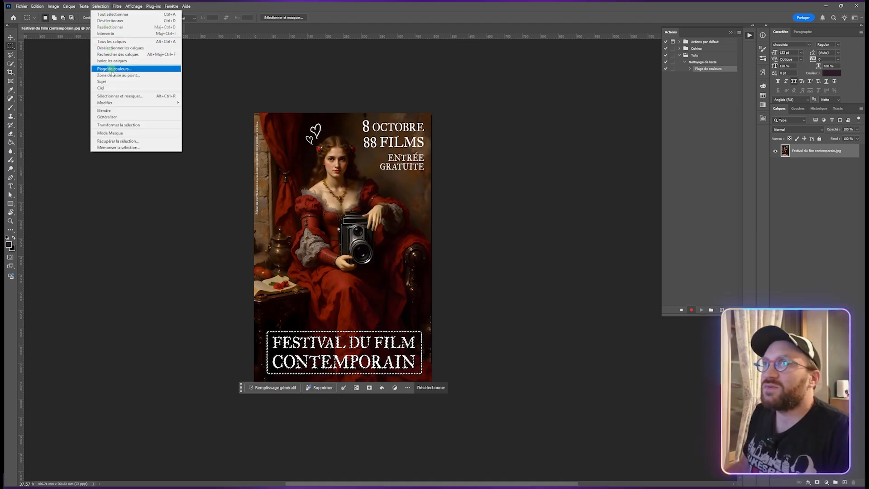
{"action": "mouse_move", "coordinate": [113, 105]}
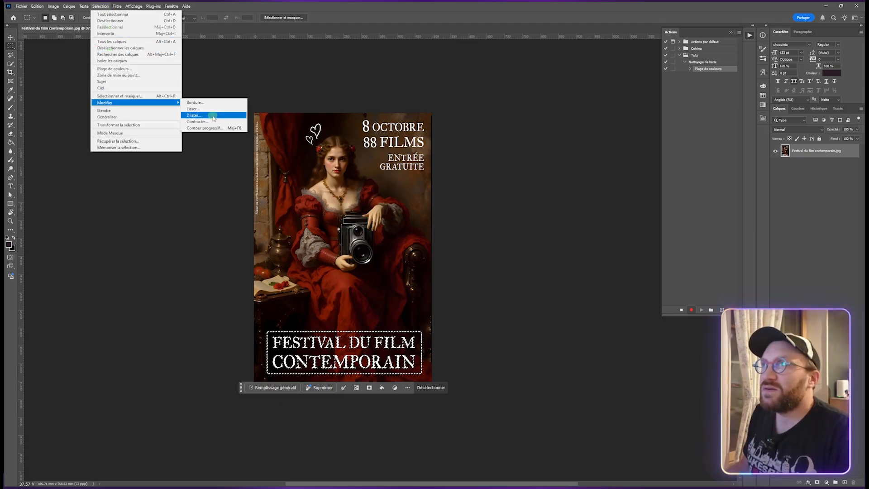
{"action": "left_click", "coordinate": [193, 115]}
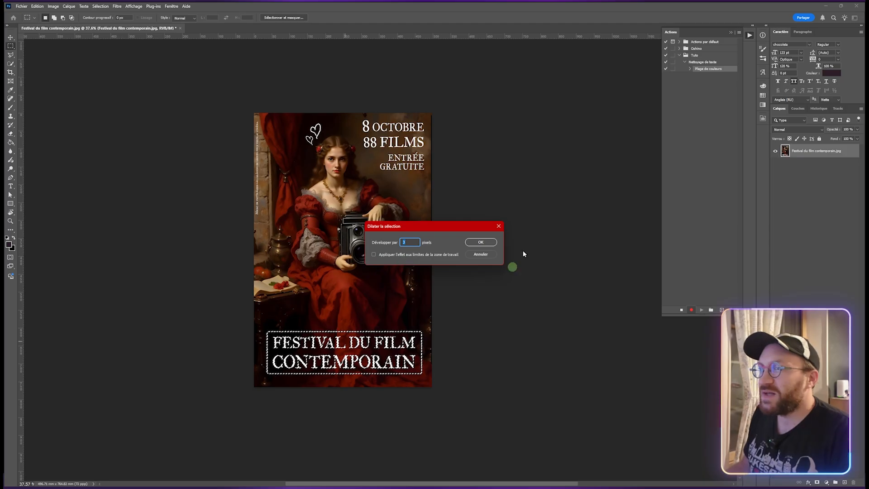
{"action": "left_click", "coordinate": [487, 245]}
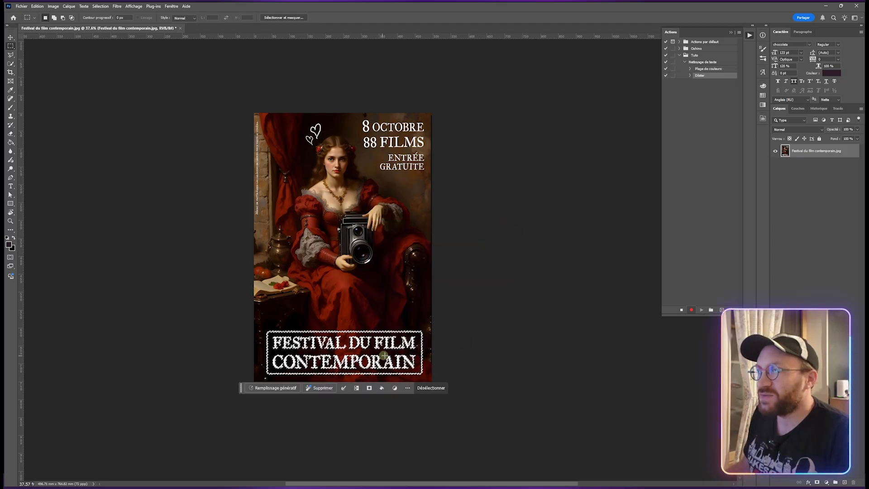
- Fill the selection with Content-Aware fill, keeping colour adaptation and Normal mode at 100% opacity
{"action": "left_click", "coordinate": [37, 6]}
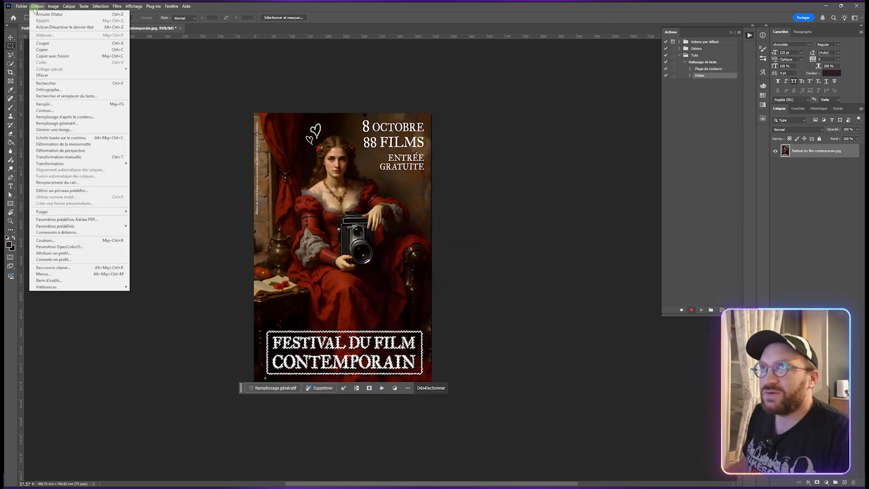
{"action": "left_click", "coordinate": [43, 104]}
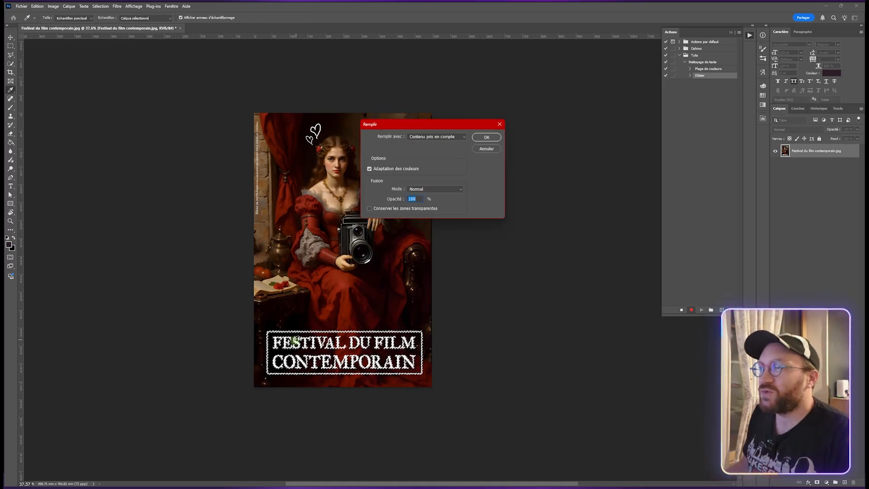
{"action": "left_click", "coordinate": [494, 141]}
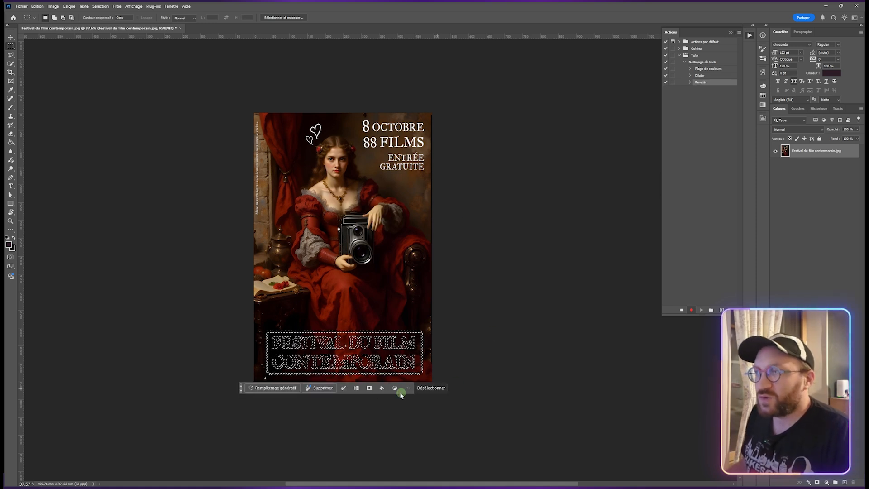
- Deselect the filled area and stop recording the Nettoyage de texte action
{"action": "left_click", "coordinate": [439, 390]}
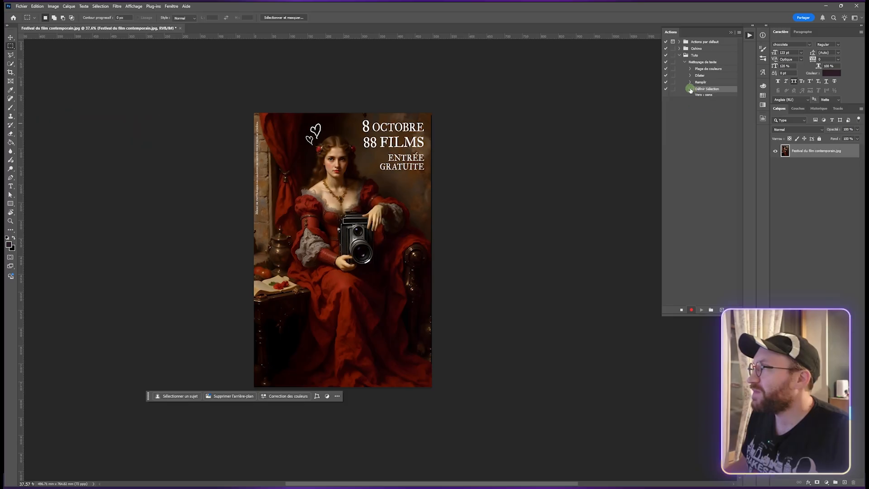
{"action": "left_click", "coordinate": [690, 89]}
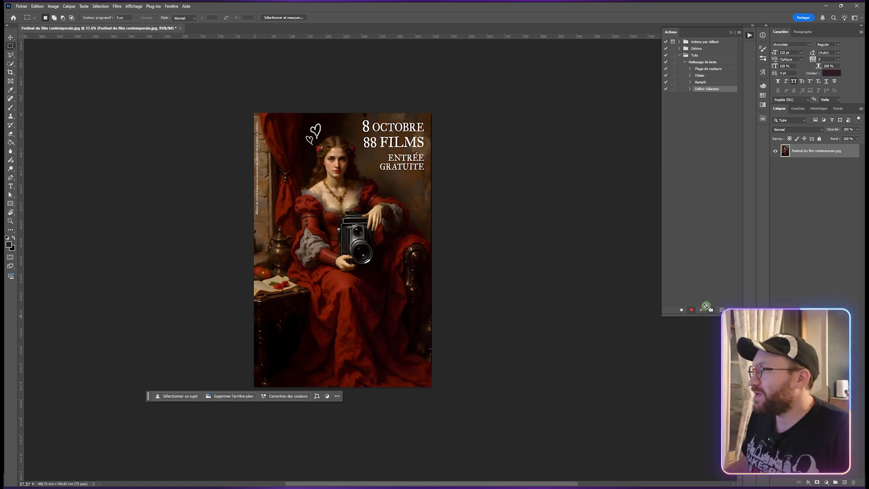
{"action": "left_click", "coordinate": [681, 310]}
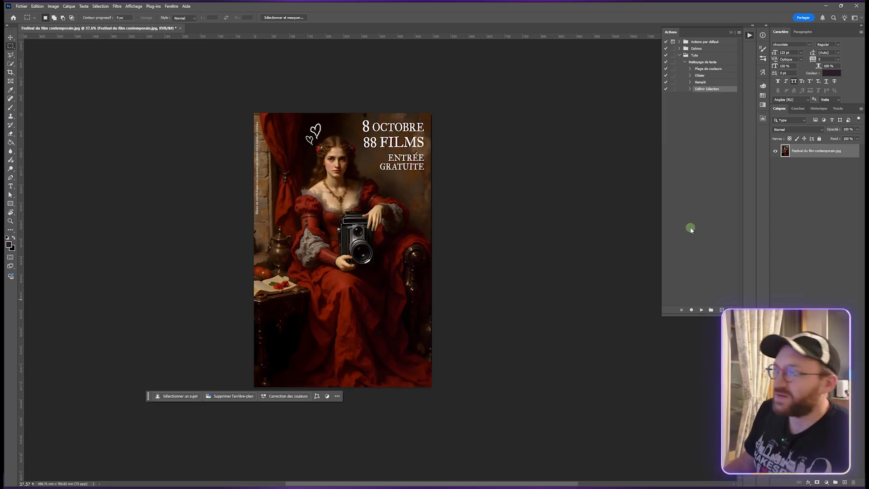
- Draw a rectangular selection around ENTRÉE GRATUITE and play the Nettoyage de texte action on it
{"action": "left_click", "coordinate": [702, 83]}
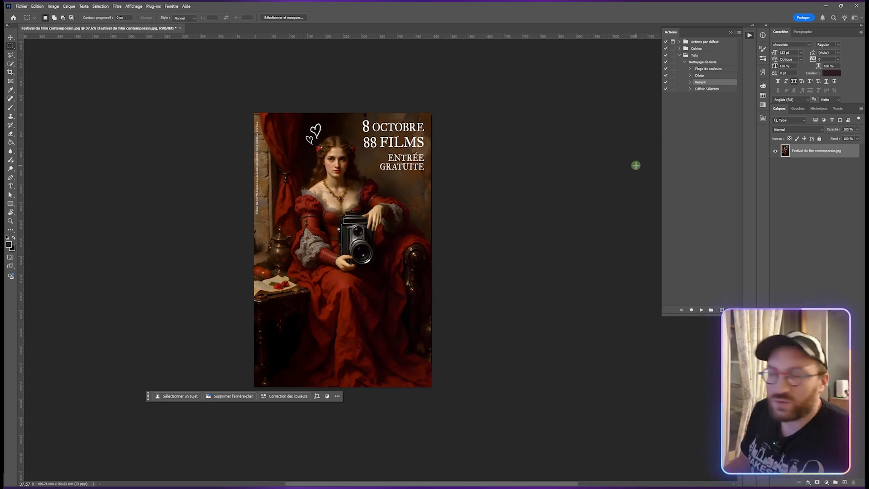
{"action": "left_click", "coordinate": [705, 62]}
{"action": "left_click", "coordinate": [732, 63]}
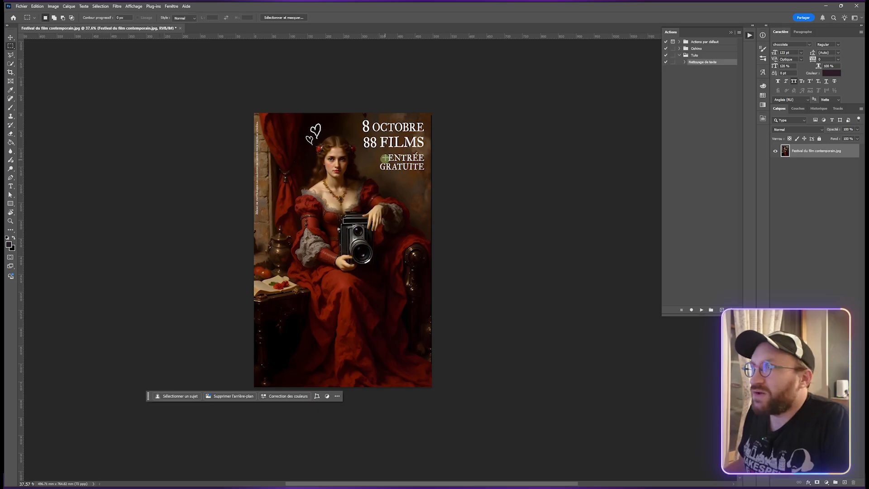
{"action": "left_click_drag", "start_coordinate": [377, 153], "coordinate": [428, 169]}
{"action": "scroll", "coordinate": [408, 145], "scroll_direction": "up", "scroll_amount": 5}
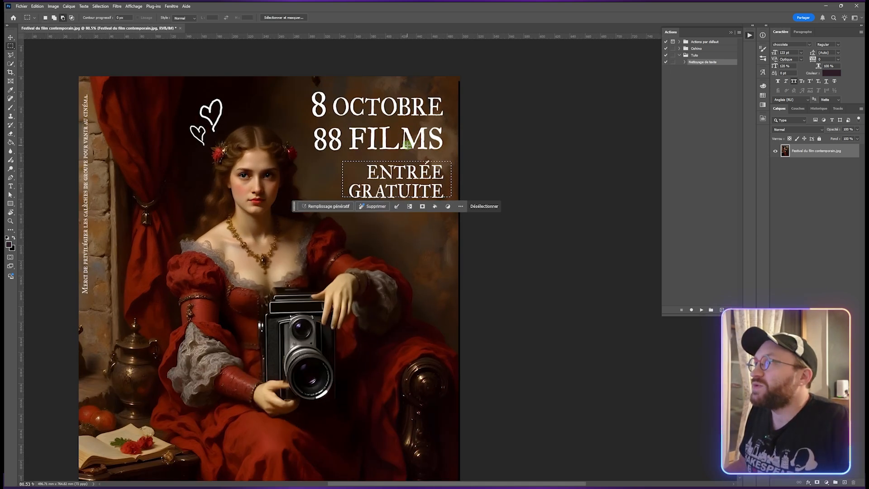
{"action": "scroll", "coordinate": [407, 145], "scroll_direction": "up", "scroll_amount": 2}
{"action": "left_click", "coordinate": [329, 160]}
{"action": "left_click_drag", "start_coordinate": [329, 160], "coordinate": [458, 216]}
{"action": "left_click", "coordinate": [719, 63]}
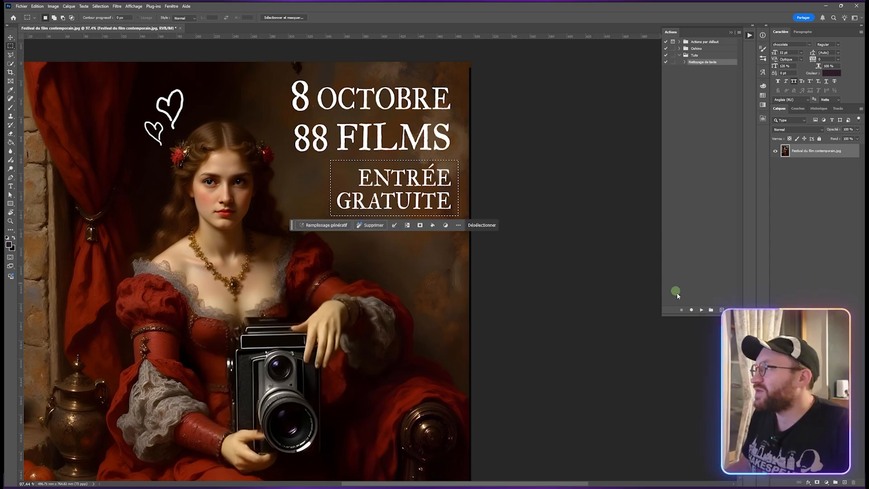
{"action": "left_click", "coordinate": [702, 310]}
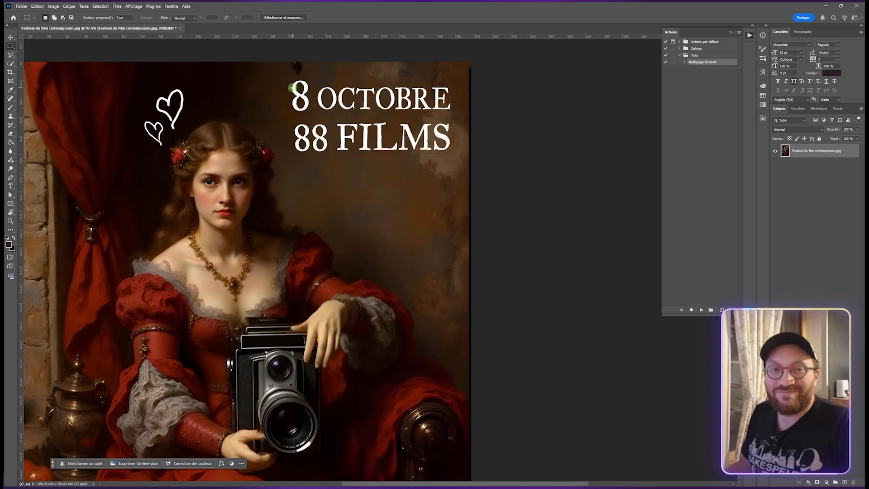
- Play the action on a selection of the 8 OCTOBRE 88 FILMS title, then on the vertical side text
{"action": "left_click_drag", "start_coordinate": [286, 76], "coordinate": [455, 155]}
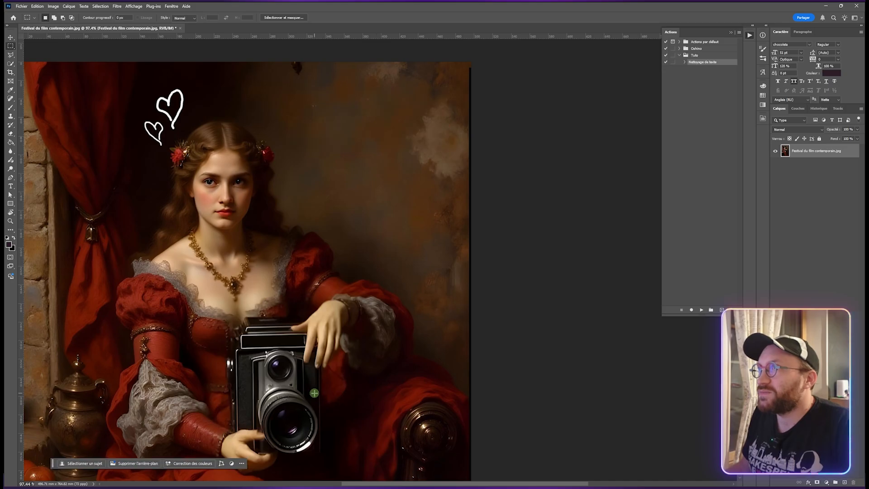
{"action": "left_click_drag", "start_coordinate": [200, 292], "coordinate": [399, 321]}
{"action": "left_click_drag", "start_coordinate": [243, 265], "coordinate": [259, 268]}
{"action": "left_click_drag", "start_coordinate": [225, 112], "coordinate": [239, 363]}
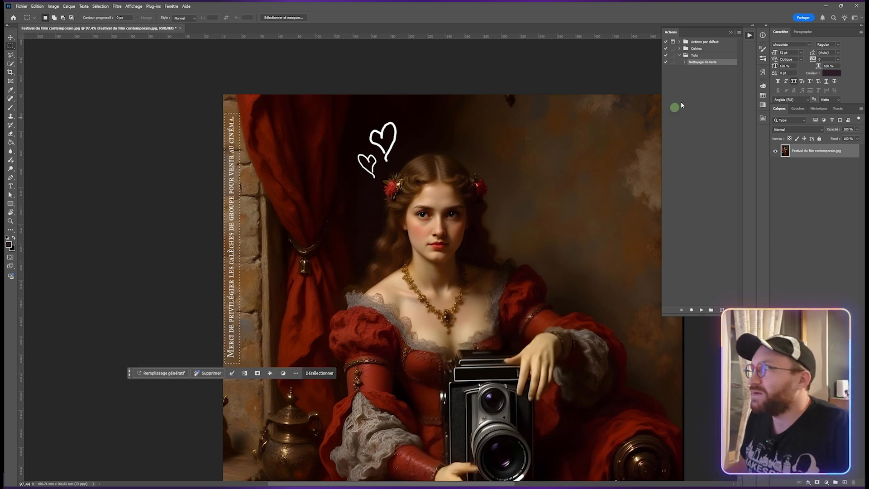
{"action": "left_click", "coordinate": [702, 311]}
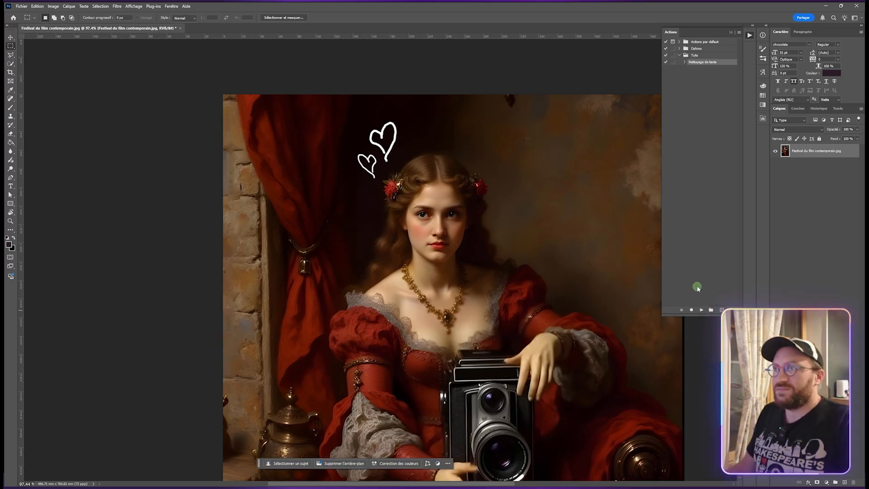
- Lasso around the heart doodles and play the Nettoyage de texte action to remove them
{"action": "left_click", "coordinate": [10, 54]}
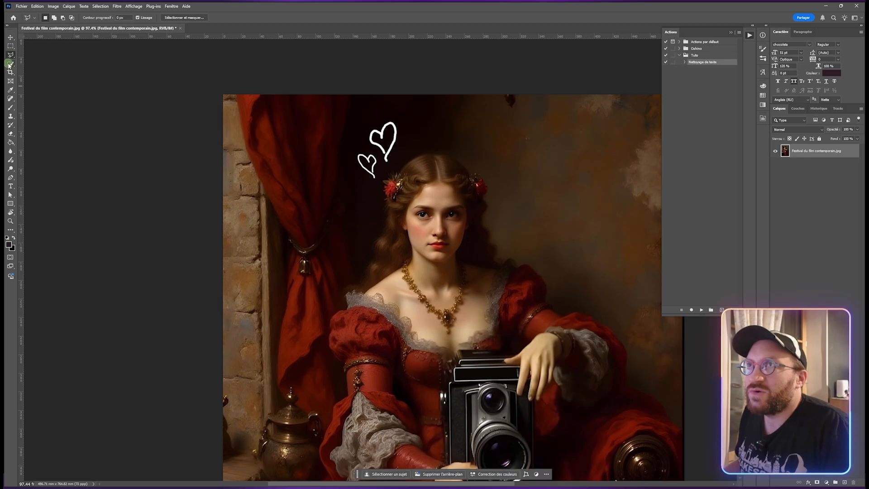
{"action": "mouse_move", "coordinate": [367, 183]}
{"action": "left_mouse_down"}
{"action": "mouse_move", "coordinate": [380, 187]}
{"action": "mouse_move", "coordinate": [407, 150]}
{"action": "mouse_move", "coordinate": [406, 130]}
{"action": "mouse_move", "coordinate": [389, 115]}
{"action": "mouse_move", "coordinate": [370, 123]}
{"action": "mouse_move", "coordinate": [359, 143]}
{"action": "mouse_move", "coordinate": [358, 175]}
{"action": "mouse_move", "coordinate": [368, 185]}
{"action": "left_mouse_up"}
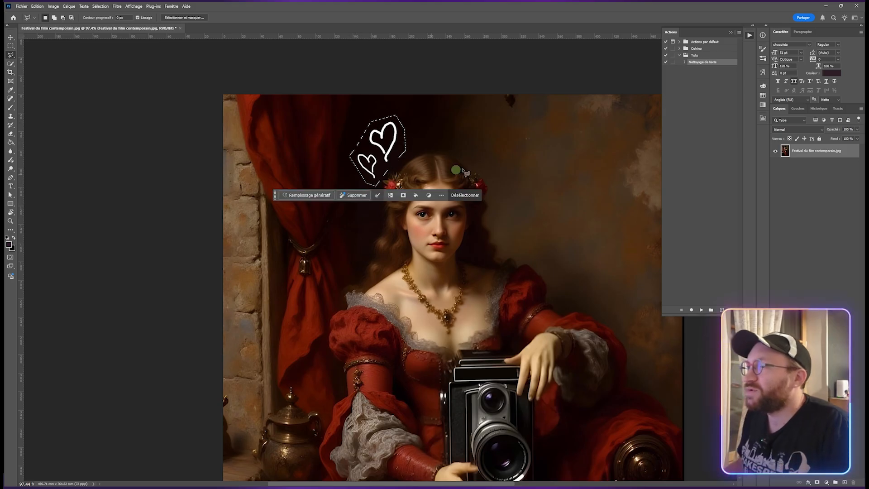
{"action": "left_click", "coordinate": [669, 82]}
{"action": "left_click", "coordinate": [707, 63]}
{"action": "left_click", "coordinate": [701, 310]}
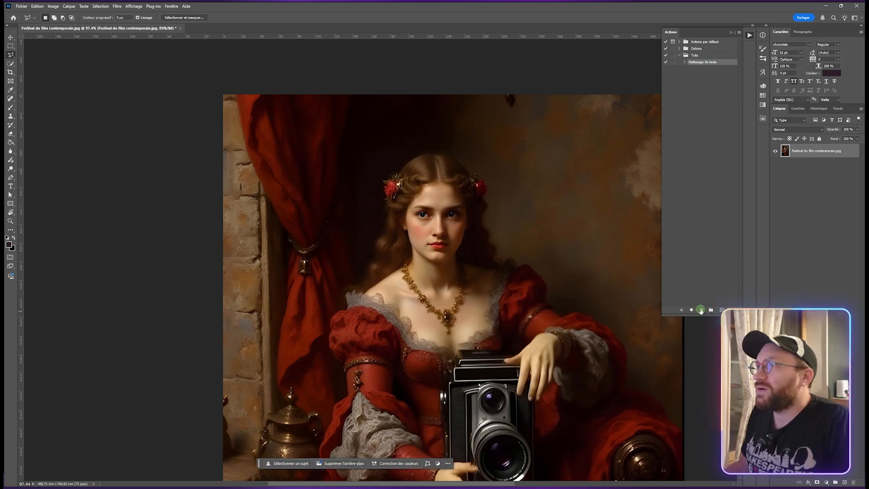
{"action": "scroll", "coordinate": [498, 210], "scroll_direction": "down", "scroll_amount": 5}
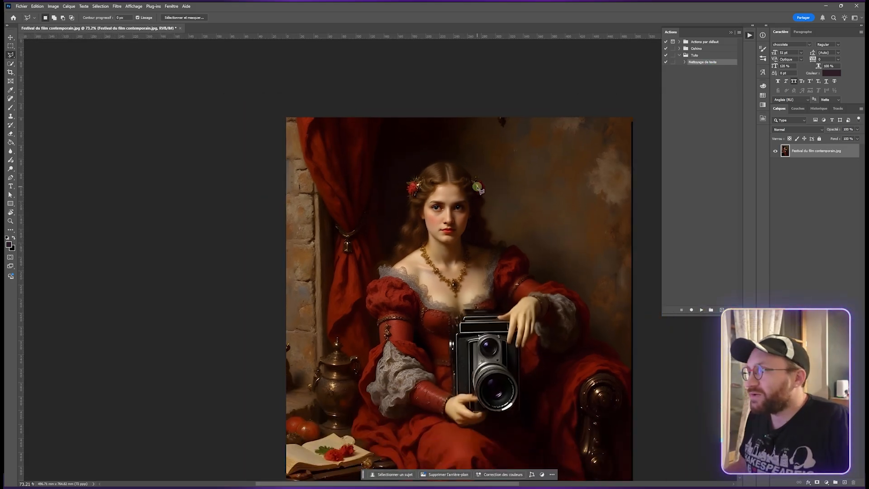
{"action": "mouse_move", "coordinate": [465, 277]}
{"action": "left_mouse_down"}
{"action": "mouse_move", "coordinate": [370, 200]}
{"action": "mouse_move", "coordinate": [317, 195]}
{"action": "left_mouse_up"}
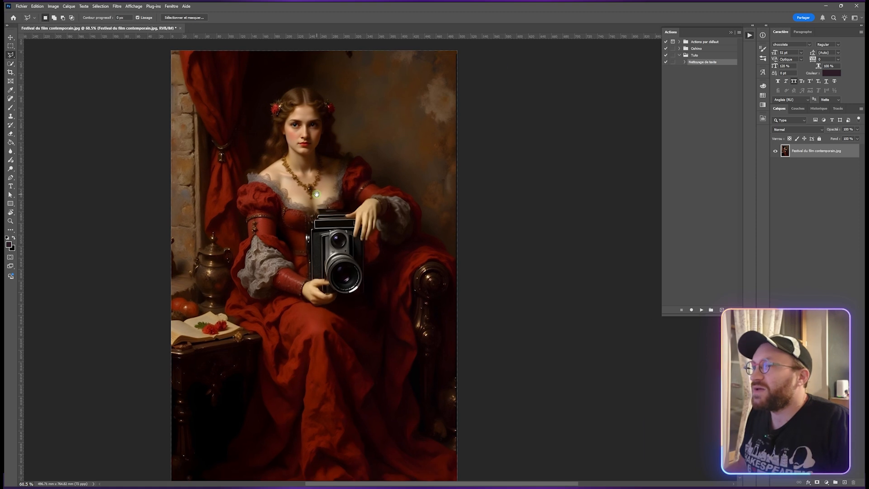
{"action": "scroll", "coordinate": [348, 246], "scroll_direction": "down", "scroll_amount": 1}
{"action": "left_click_drag", "start_coordinate": [330, 283], "coordinate": [353, 270]}
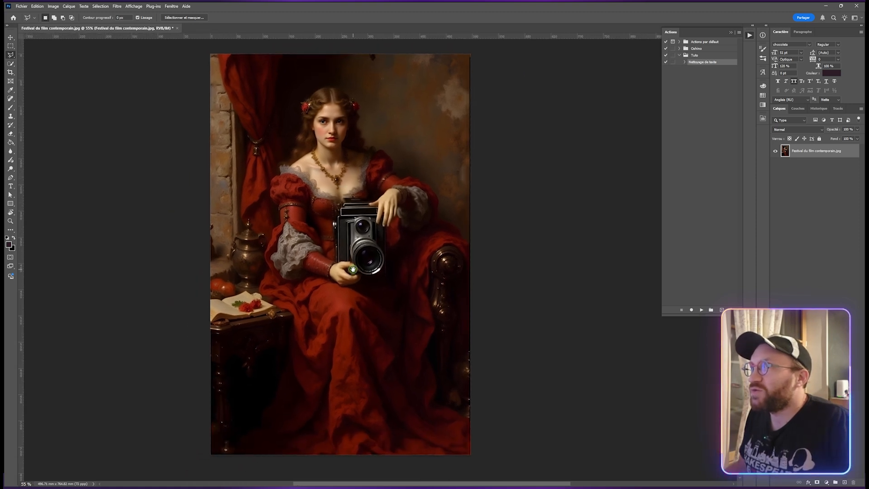